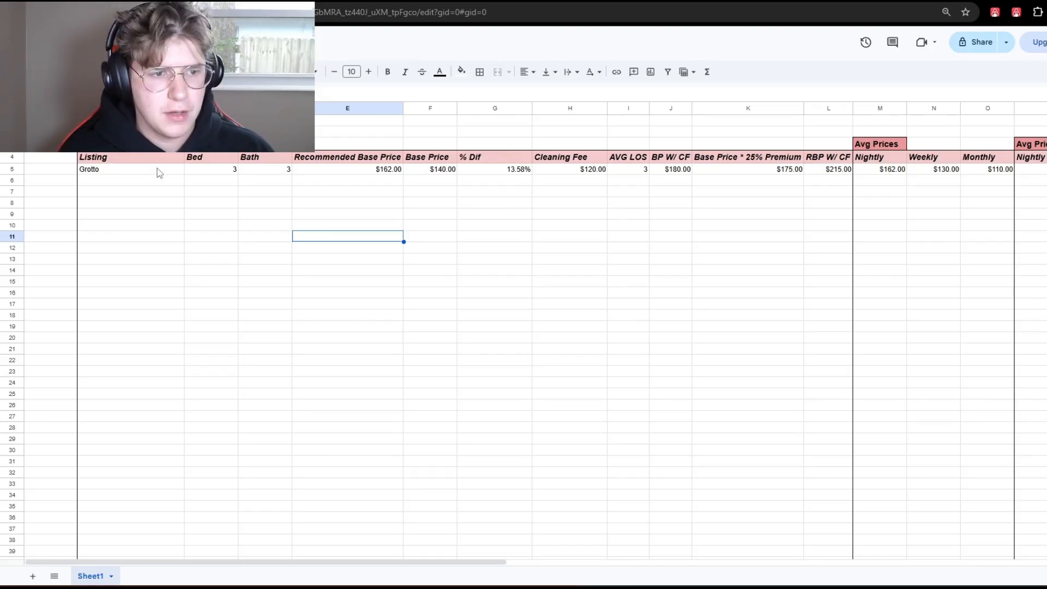
Switch to the market dashboard and look up the 3 BR median listed and median booked nightly prices in the market summary
click(158, 180)
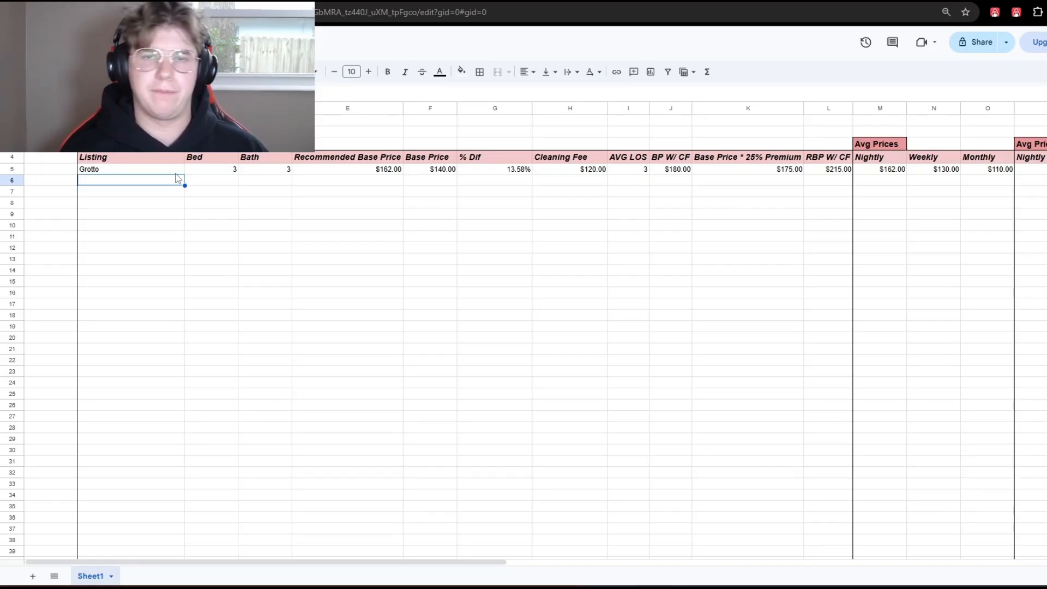
click(384, 181)
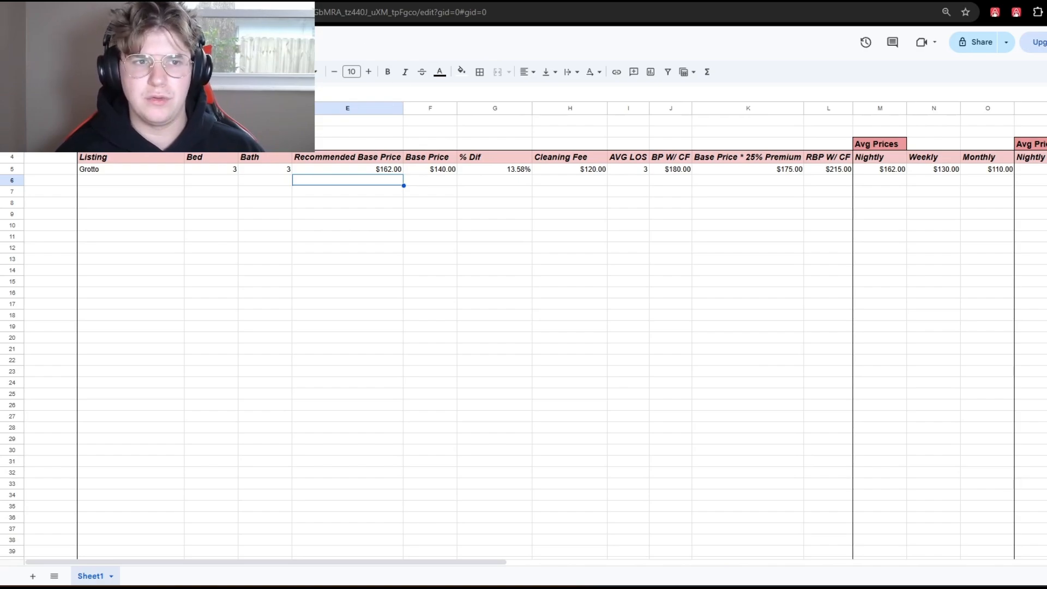
key(ctrl+Tab)
scroll(584, 280, up, 3)
scroll(576, 268, down, 4)
scroll(412, 150, up, 2)
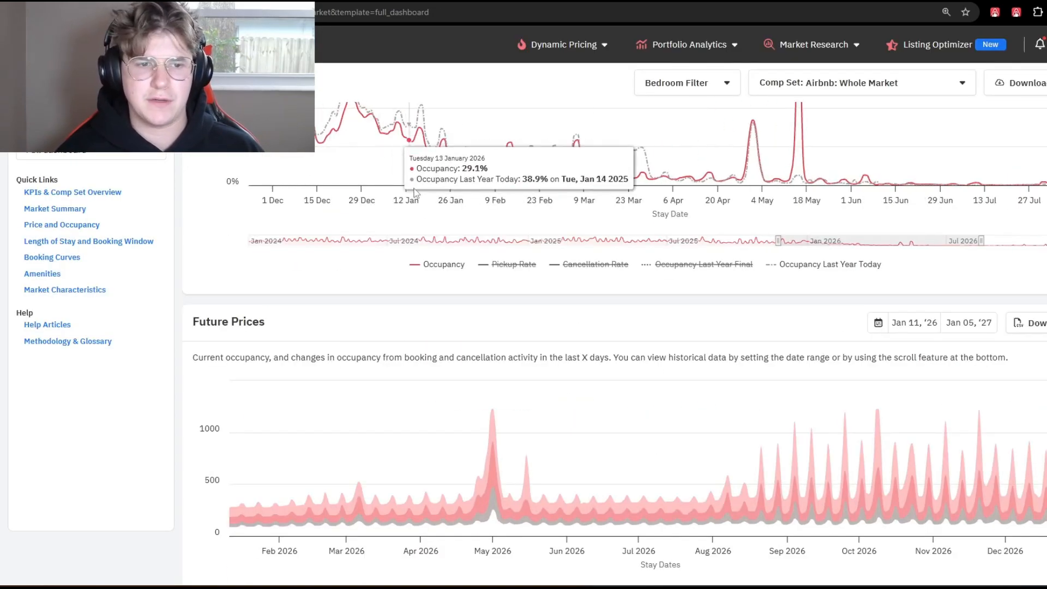
click(55, 209)
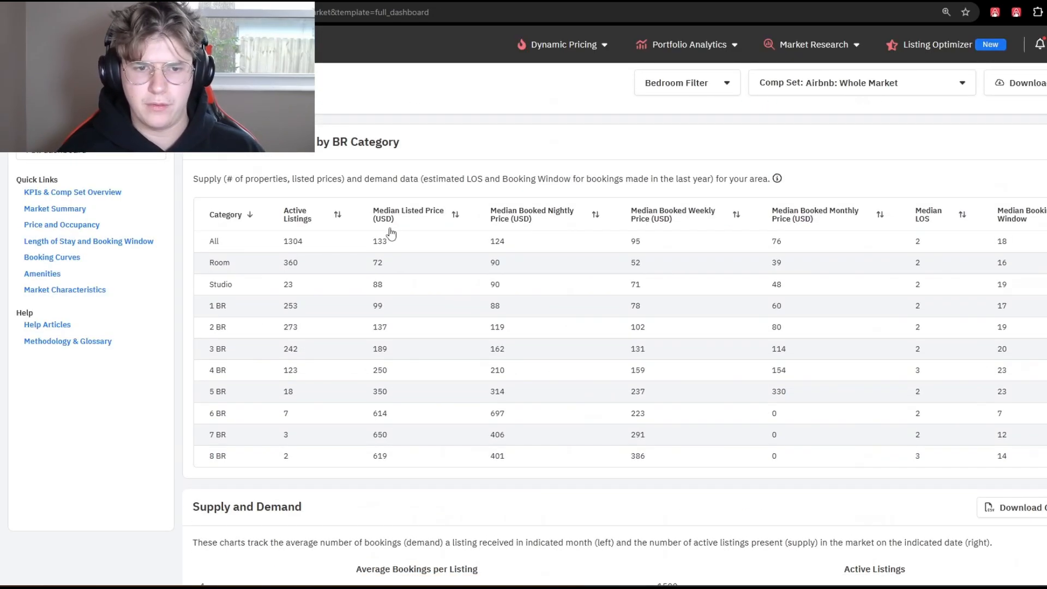
drag(373, 350, 390, 350)
drag(490, 350, 507, 358)
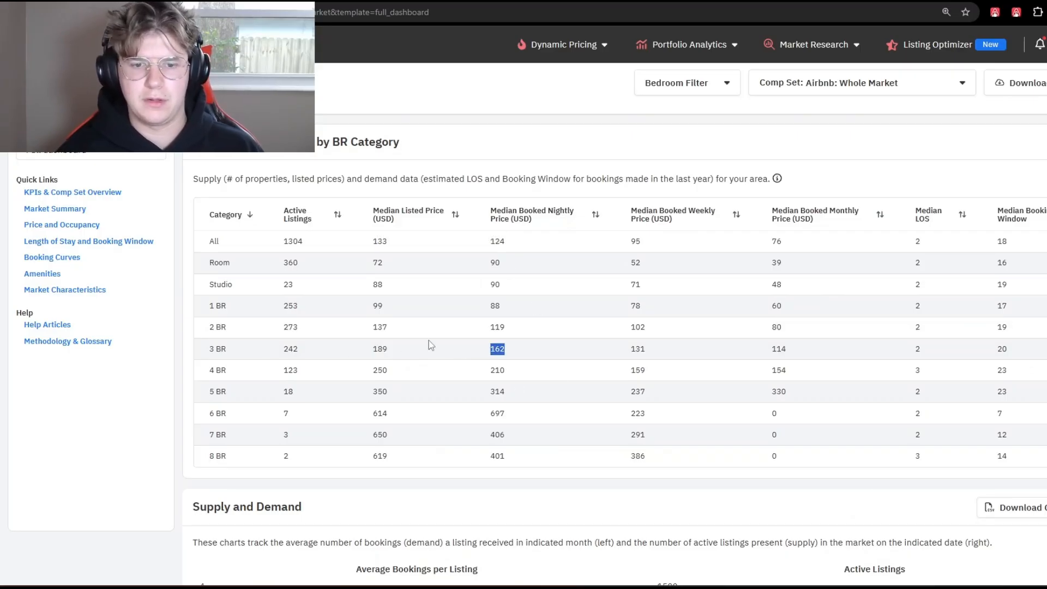
click(510, 355)
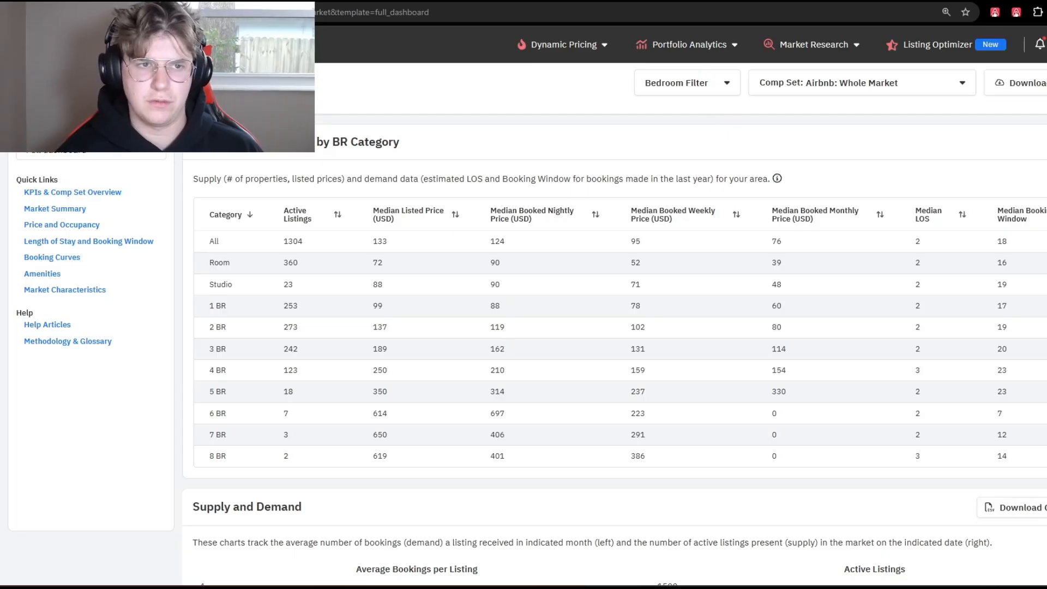
Return to the pricing spreadsheet and inspect the Grotto listing's base price and its % Dif formula
click(305, 1)
click(422, 169)
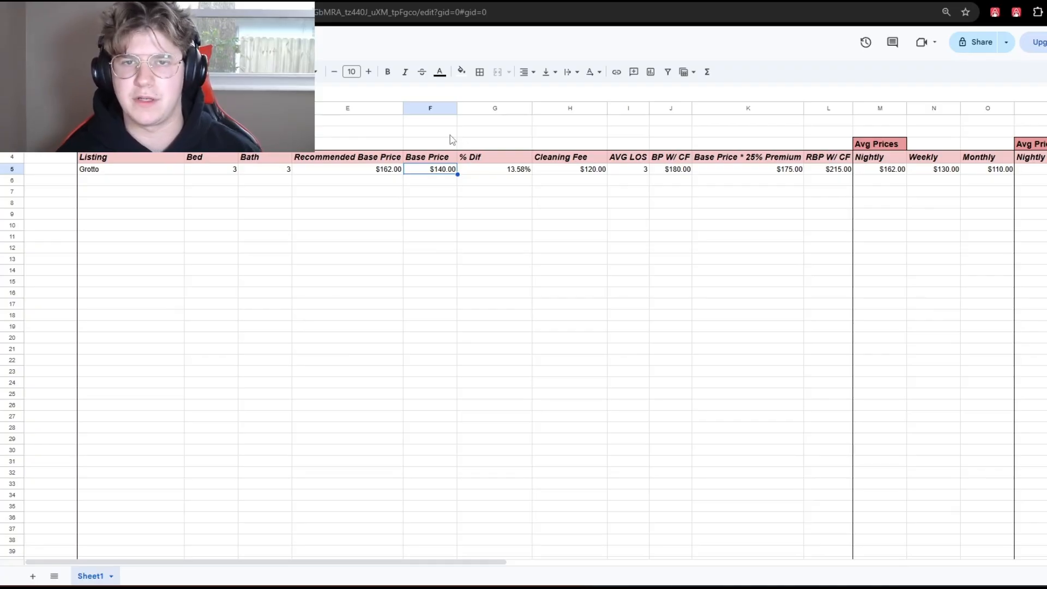
drag(454, 564, 458, 563)
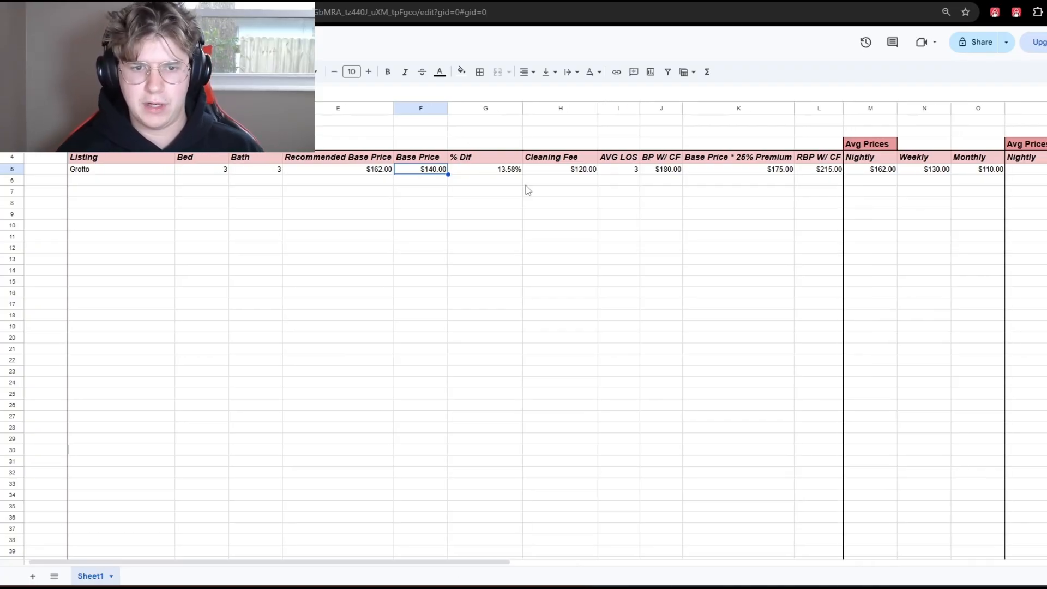
click(487, 172)
double_click(488, 173)
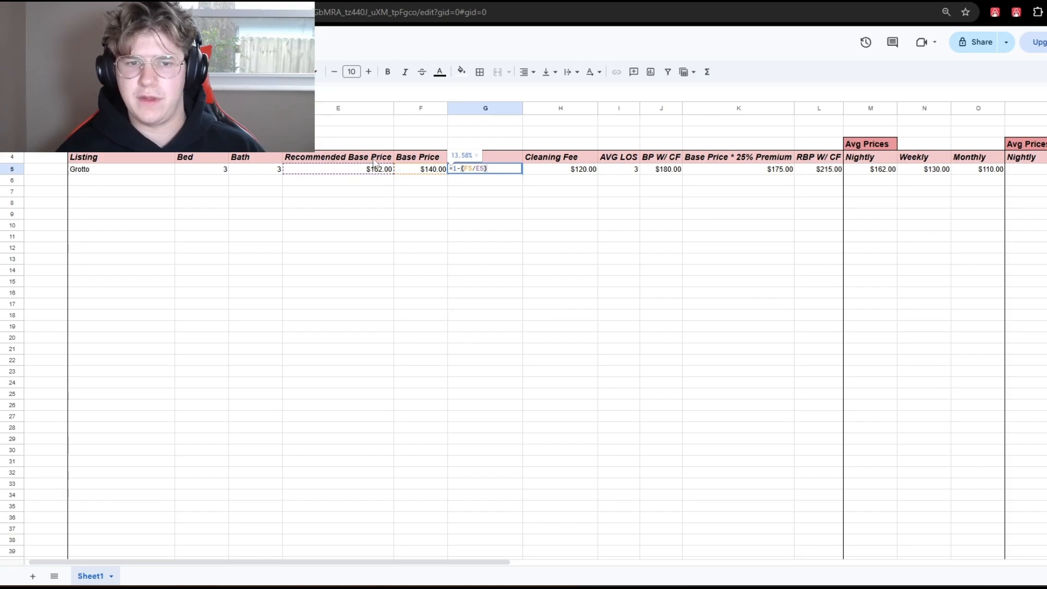
click(574, 261)
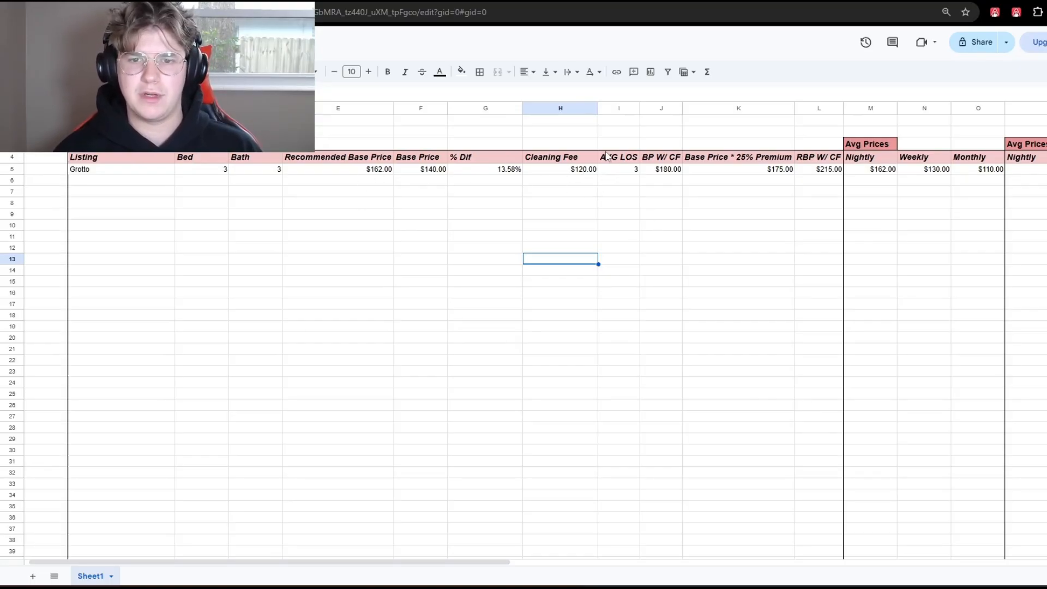
Check the Grotto listing's AVG LOS value and inspect the formula behind its BP W/ CF
click(624, 168)
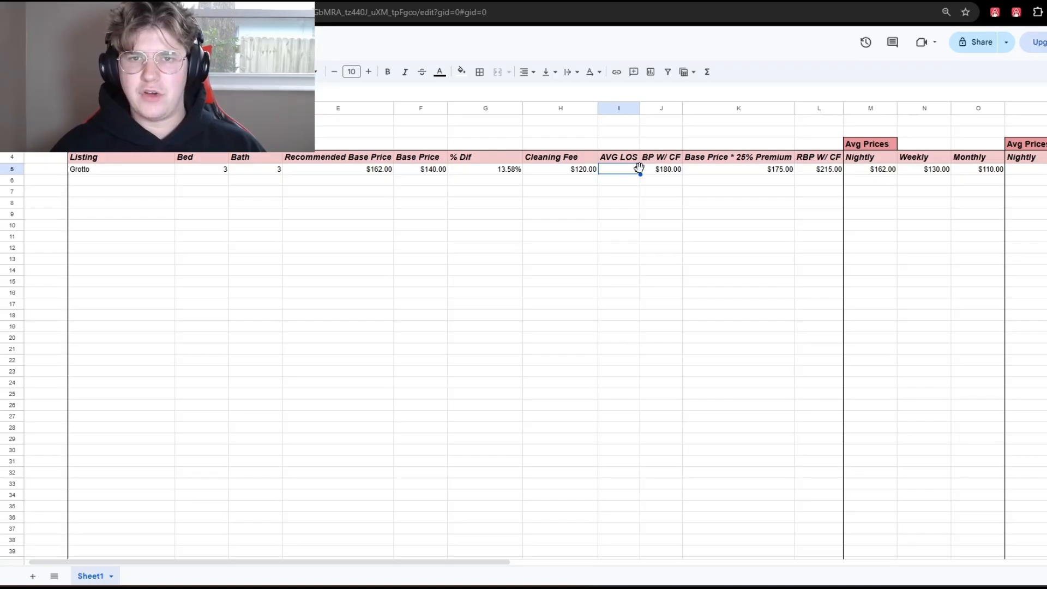
click(627, 159)
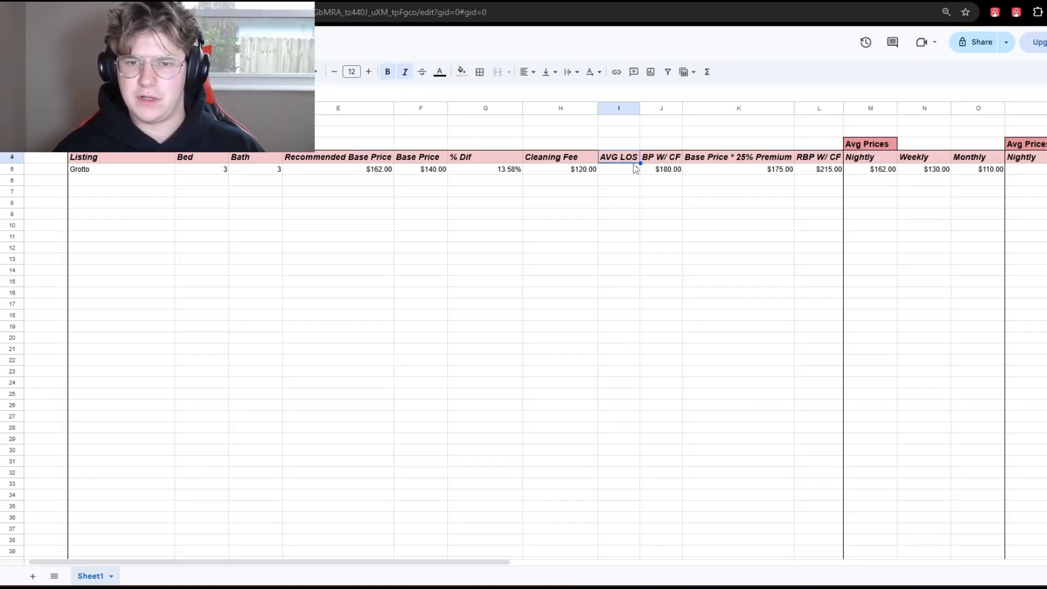
click(620, 172)
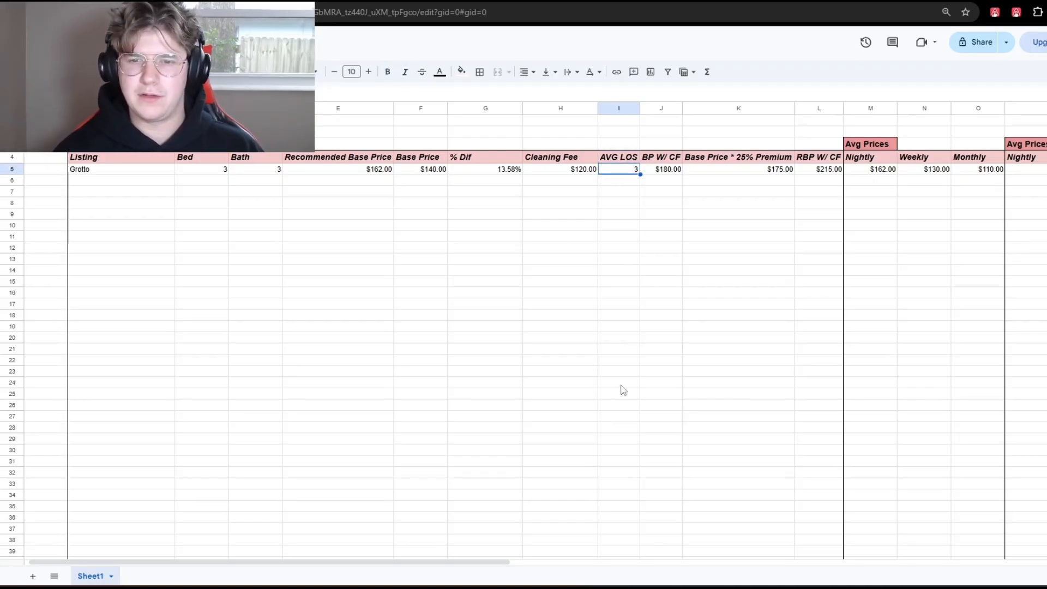
drag(462, 564, 539, 565)
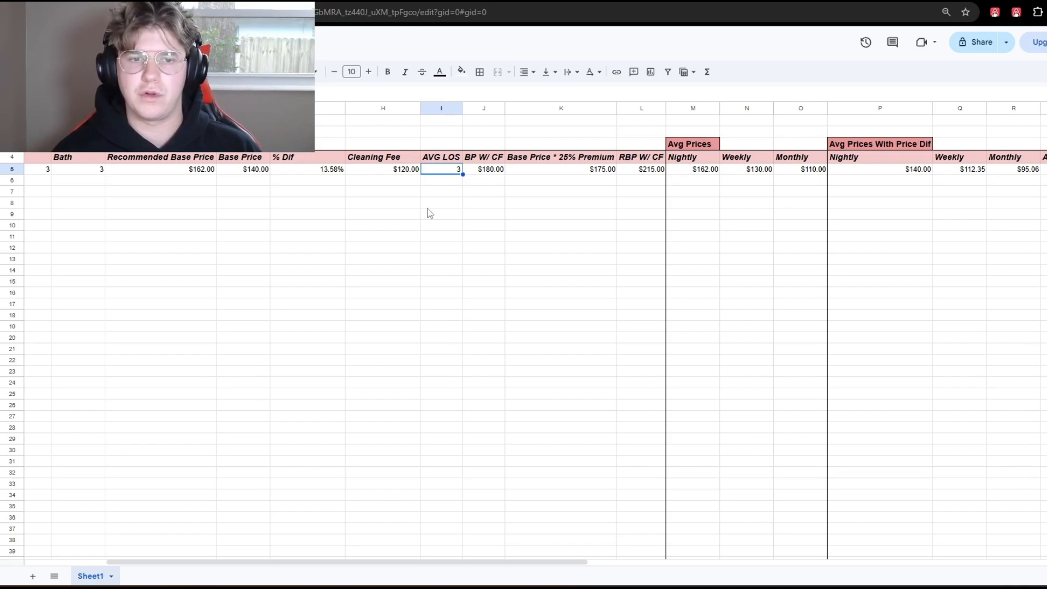
double_click(493, 170)
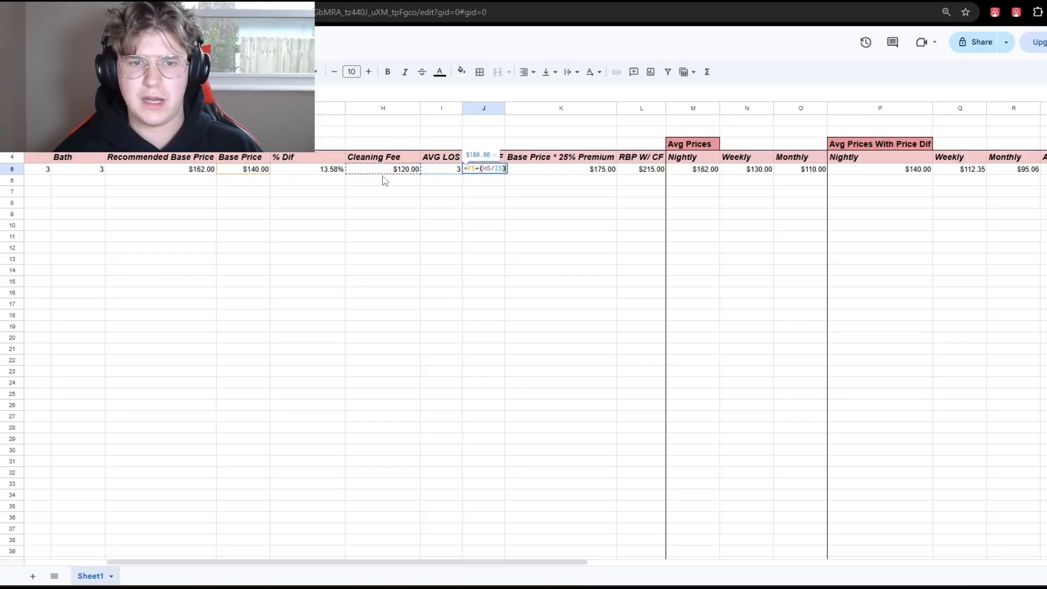
click(516, 190)
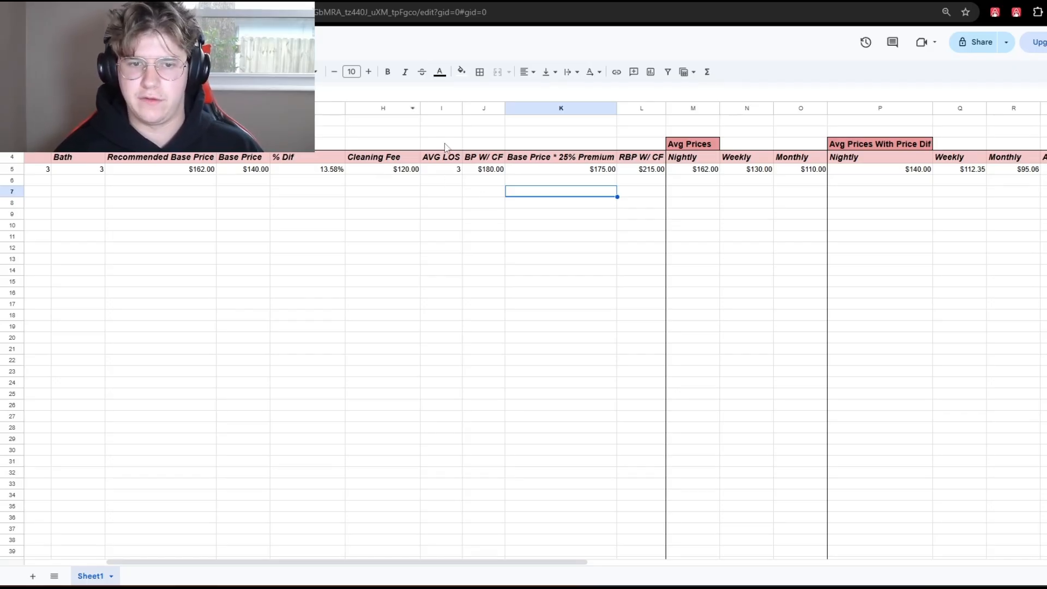
Inspect the formula behind the Grotto listing's Base Price * 25% Premium value
click(491, 170)
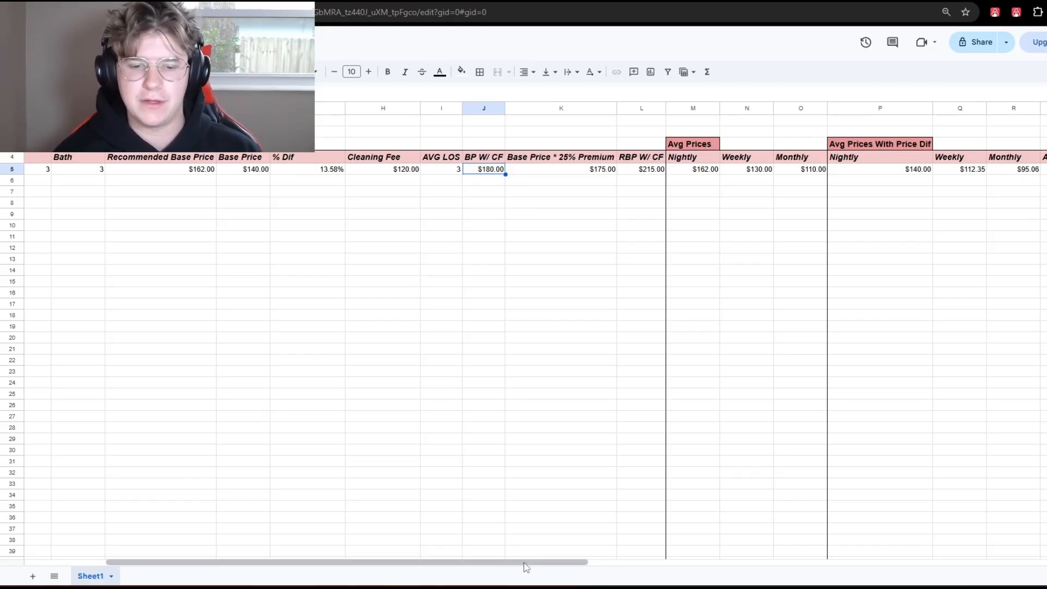
drag(525, 562, 546, 562)
drag(510, 170, 513, 174)
click(523, 214)
key(ctrl+z)
click(533, 169)
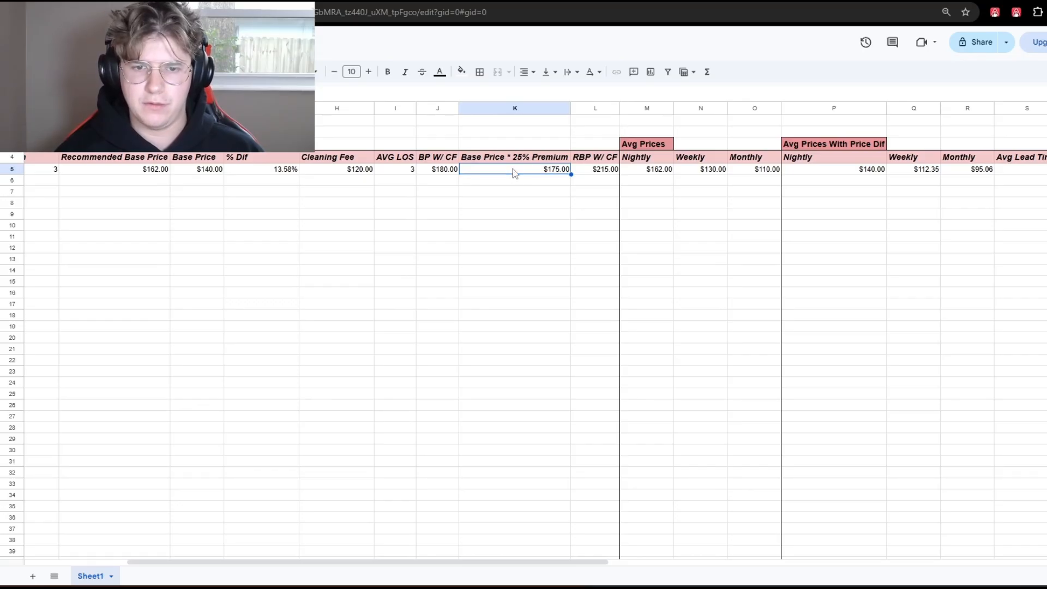
double_click(517, 169)
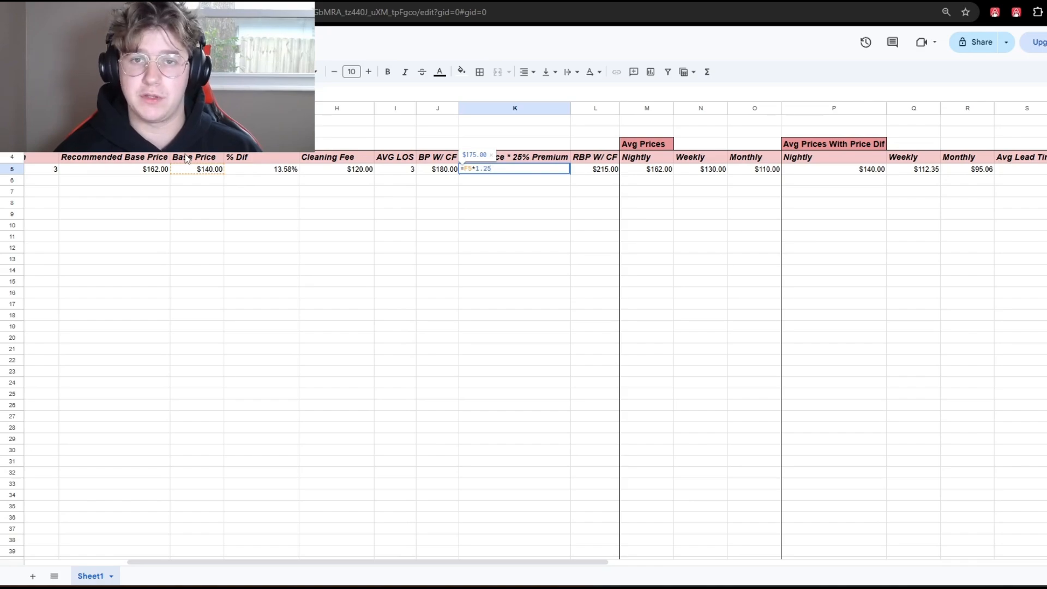
click(518, 192)
click(534, 175)
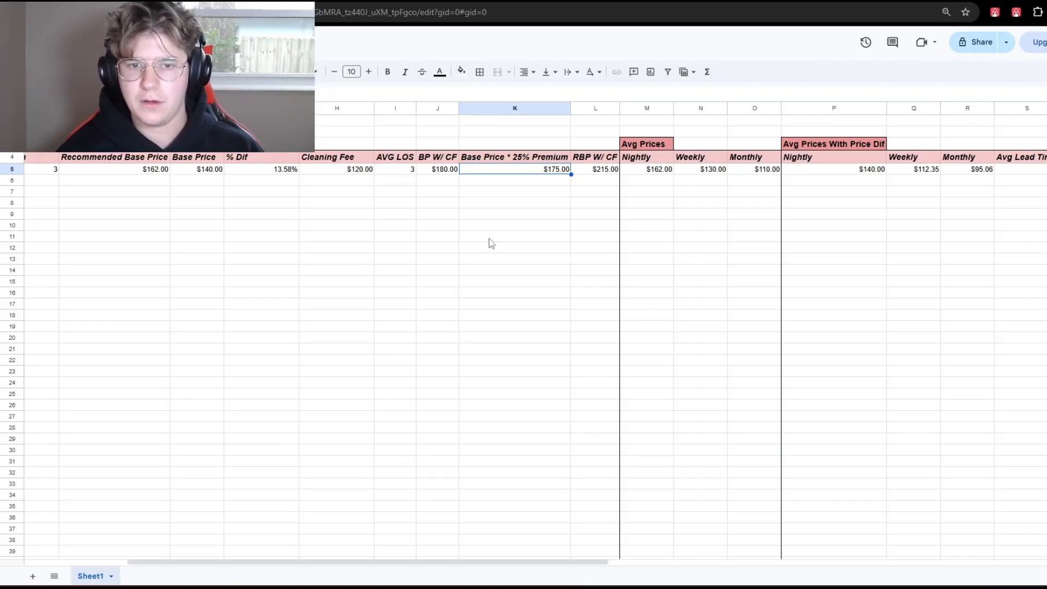
double_click(513, 171)
click(516, 192)
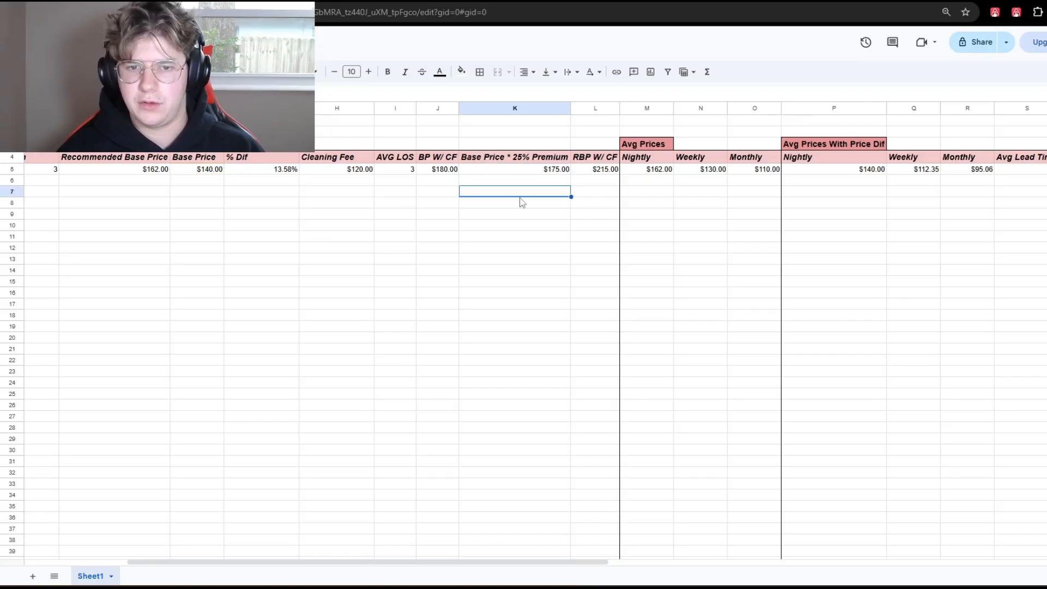
click(527, 169)
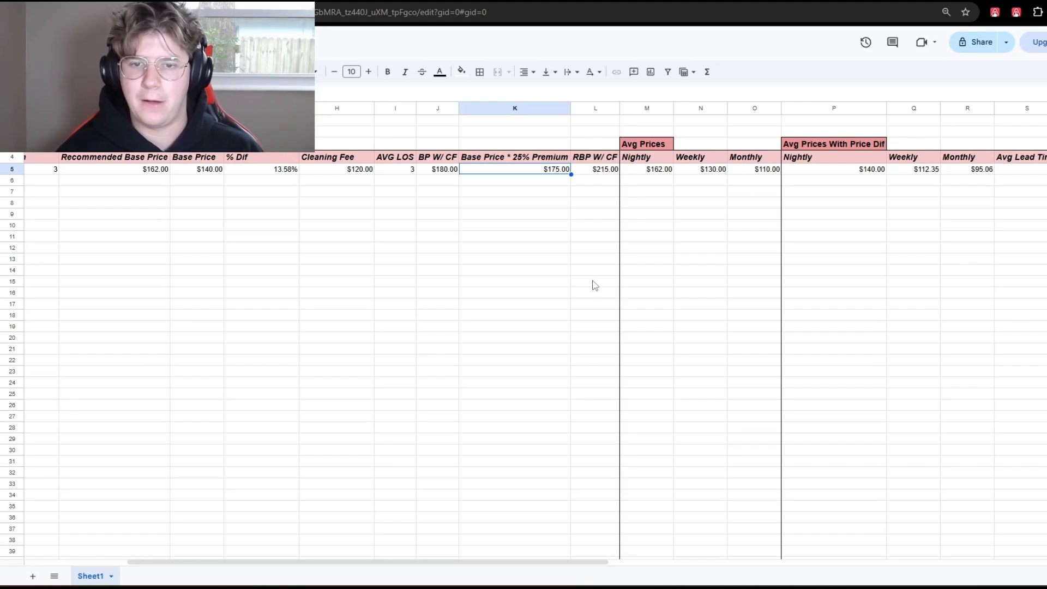
Inspect the formula behind the Grotto listing's RBP W/ CF value
click(598, 158)
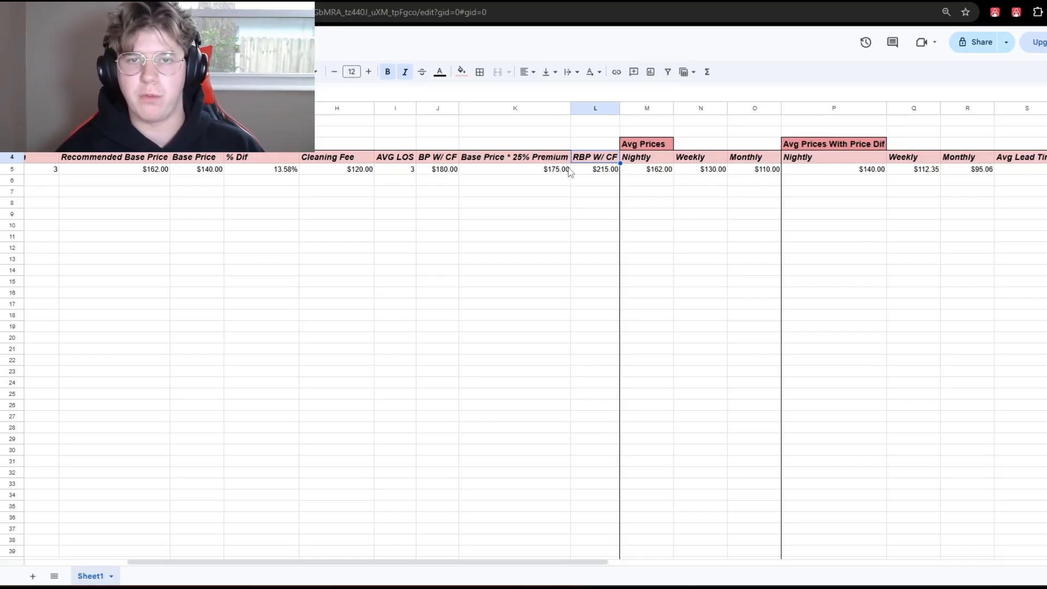
click(585, 173)
double_click(586, 176)
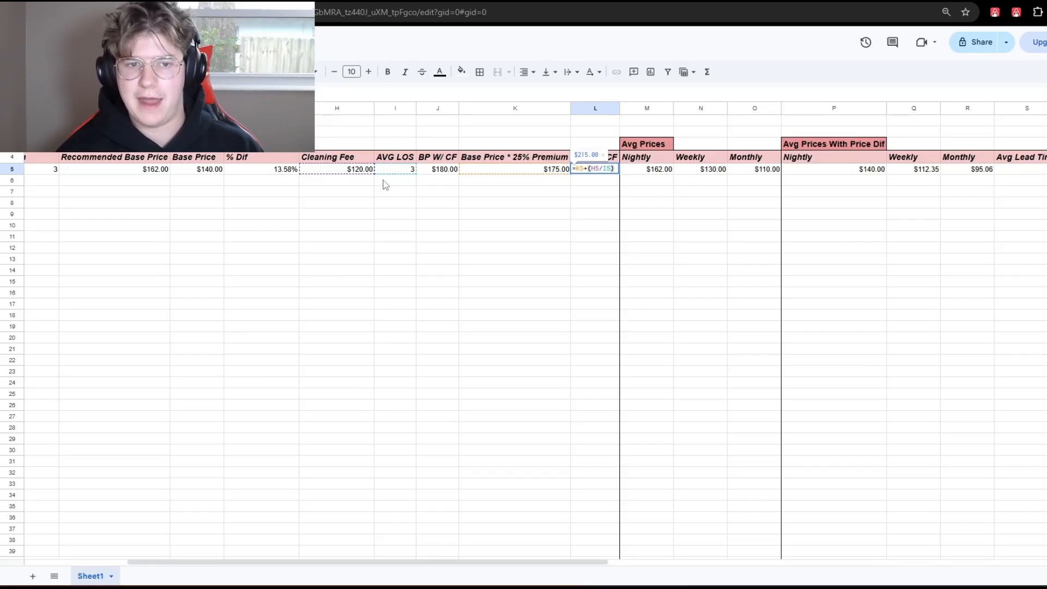
click(569, 232)
double_click(582, 171)
click(577, 194)
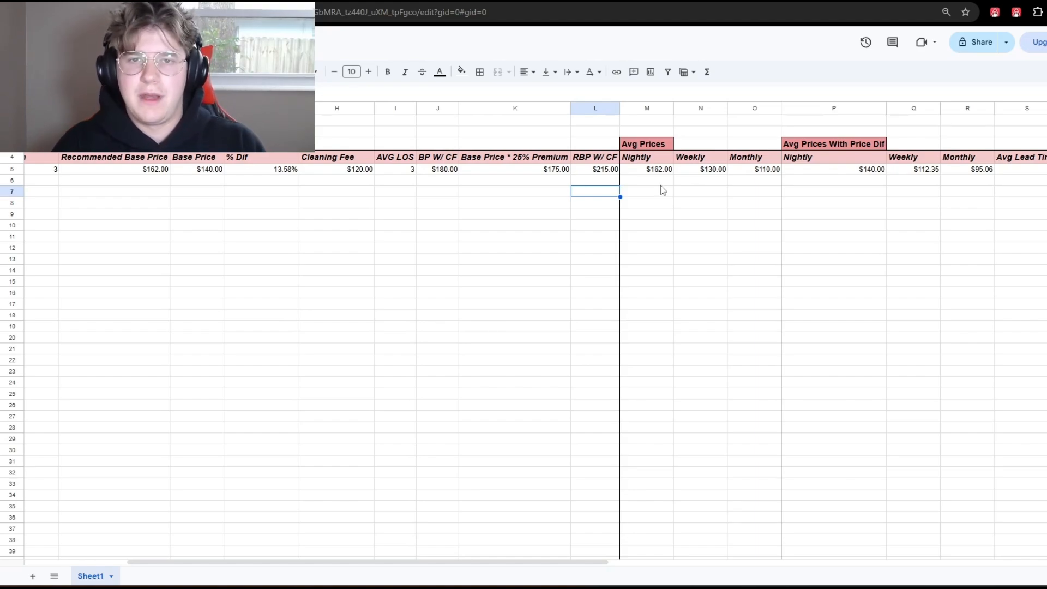
Check the listing's nightly average price, and look up the 3 BR median booked weekly and monthly prices in the market dashboard
drag(556, 562, 611, 564)
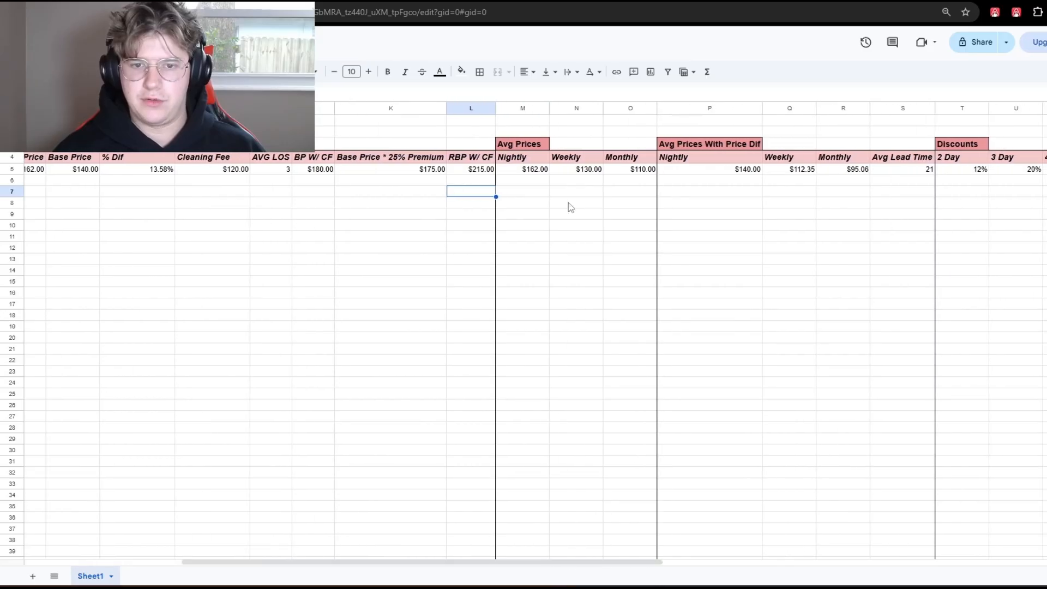
click(531, 170)
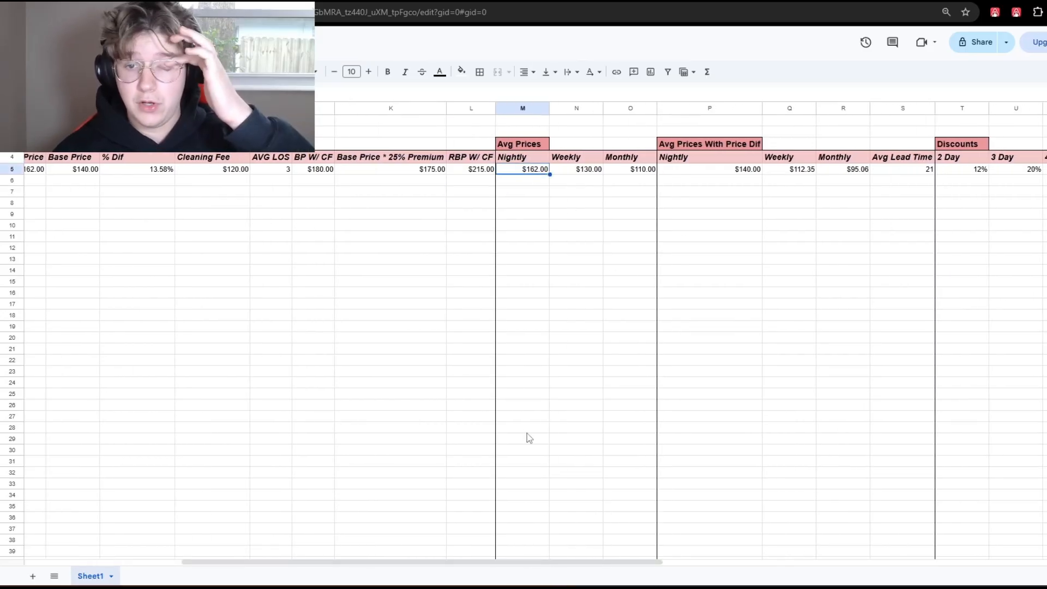
click(245, 1)
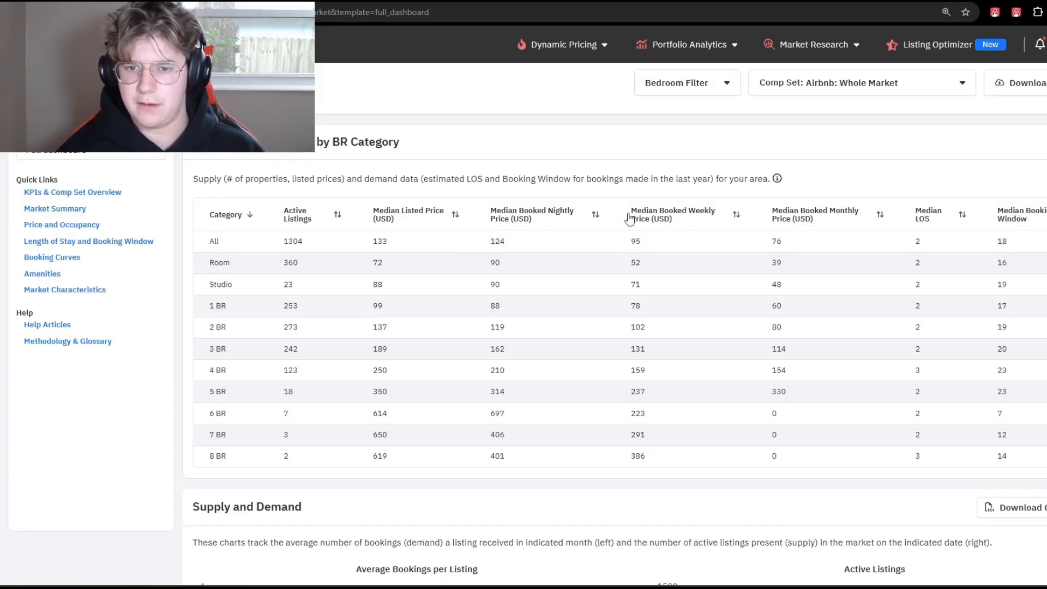
mouse_move(690, 222)
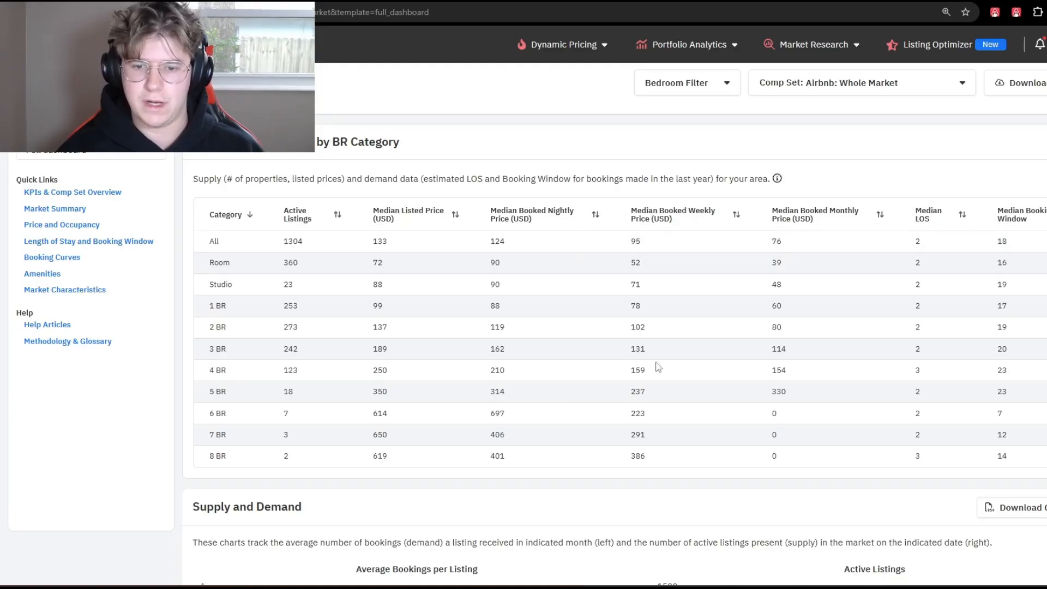
double_click(639, 349)
click(767, 351)
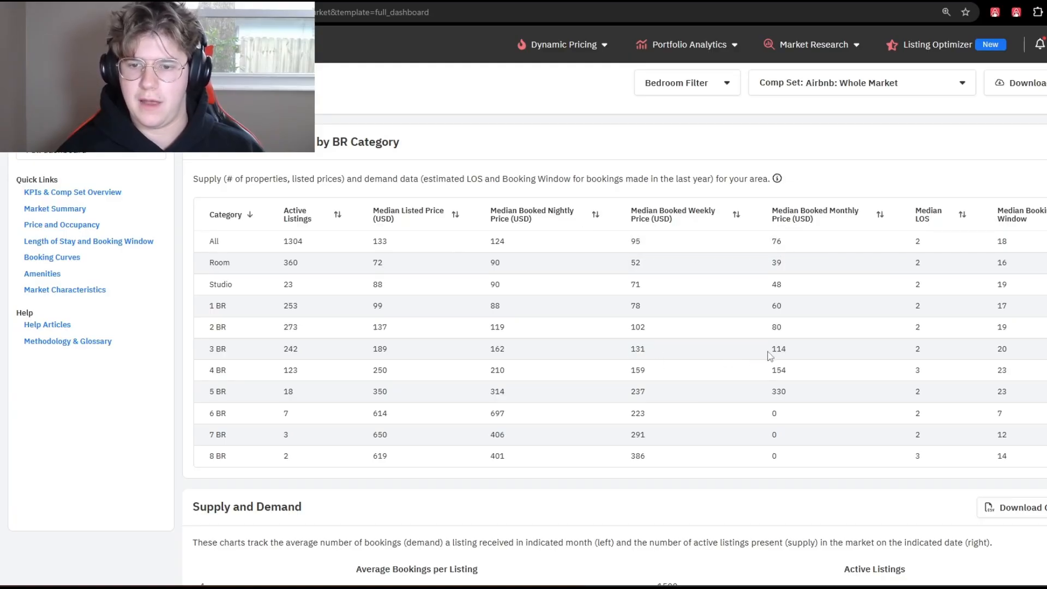
Return to the spreadsheet and review the Grotto listing's weekly and monthly values under Avg Prices
key(ctrl+Tab)
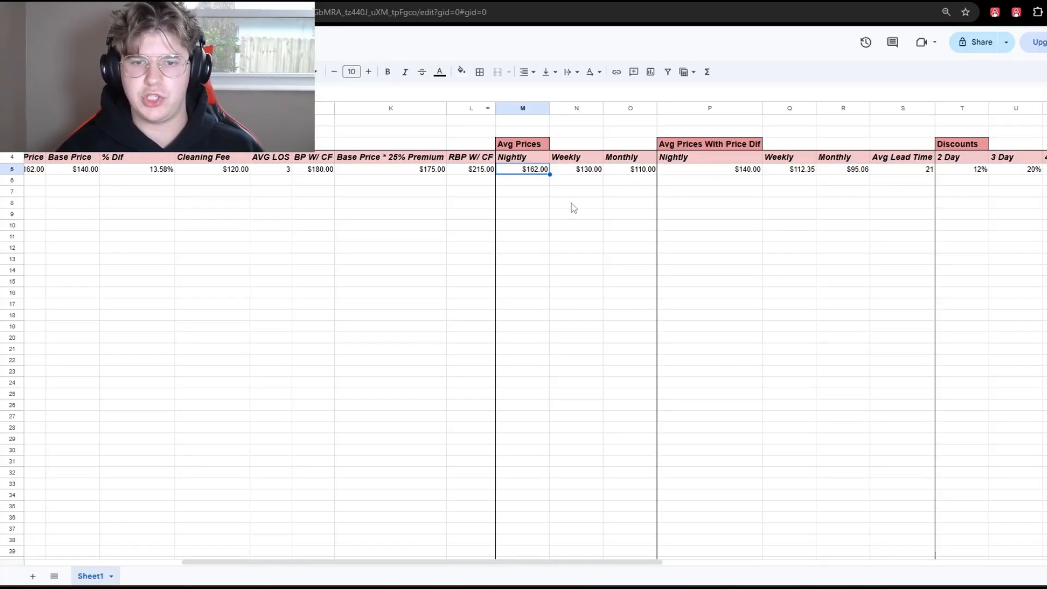
click(583, 170)
double_click(584, 170)
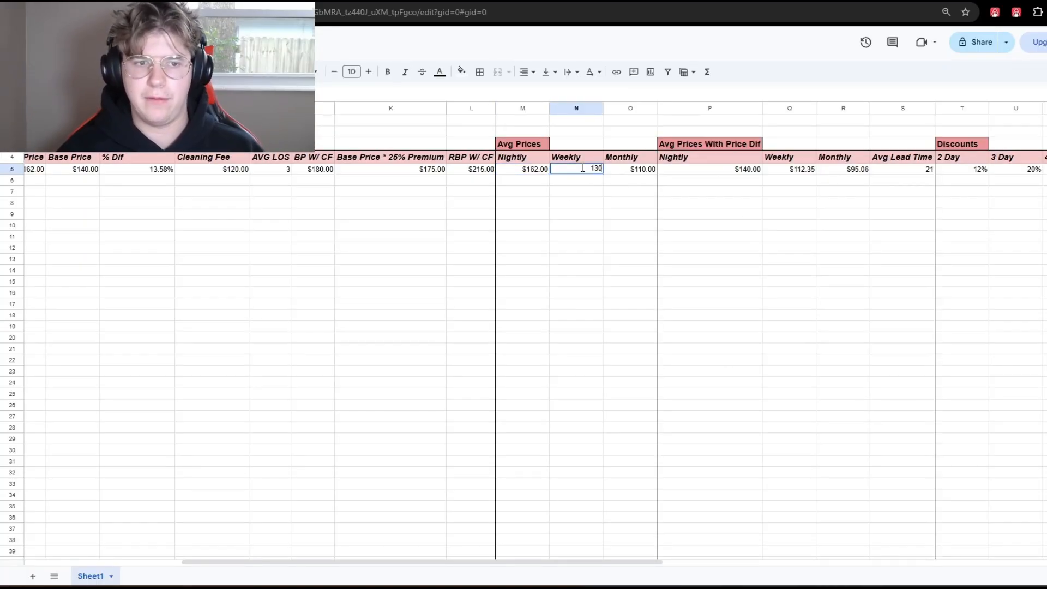
click(643, 178)
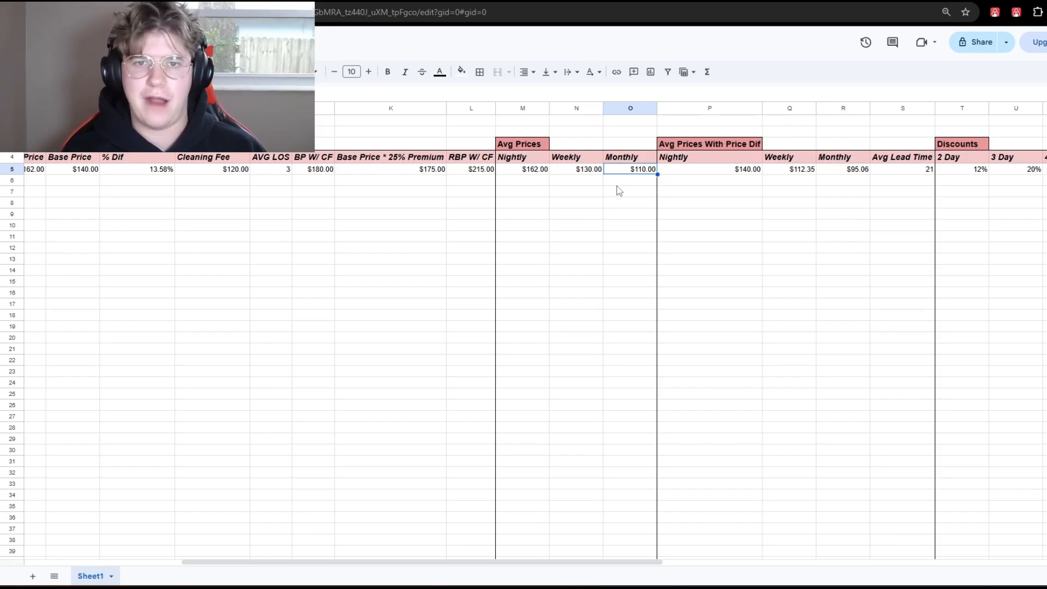
drag(499, 562, 447, 563)
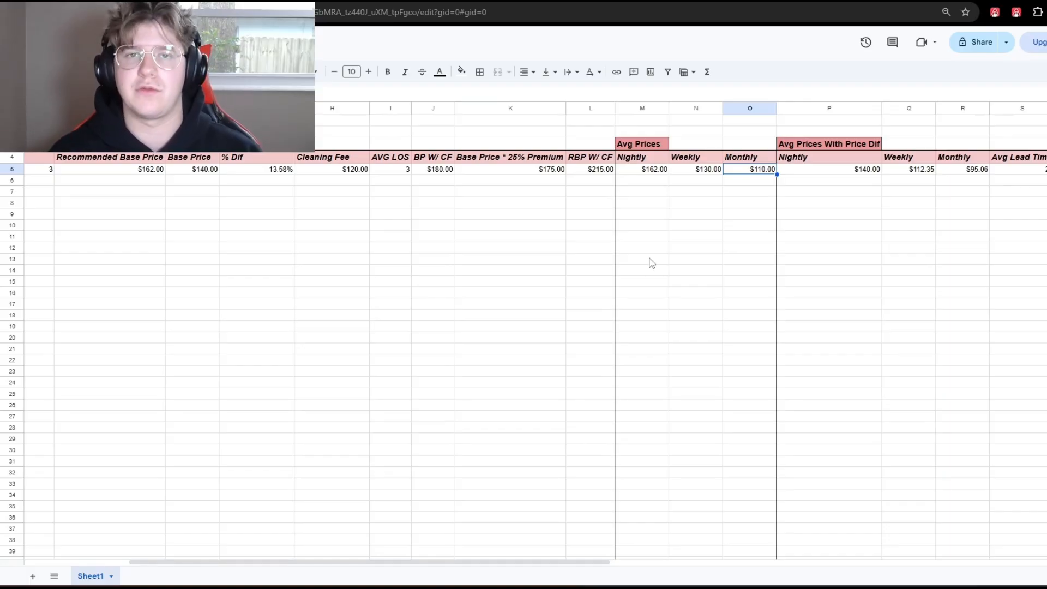
drag(589, 564, 644, 564)
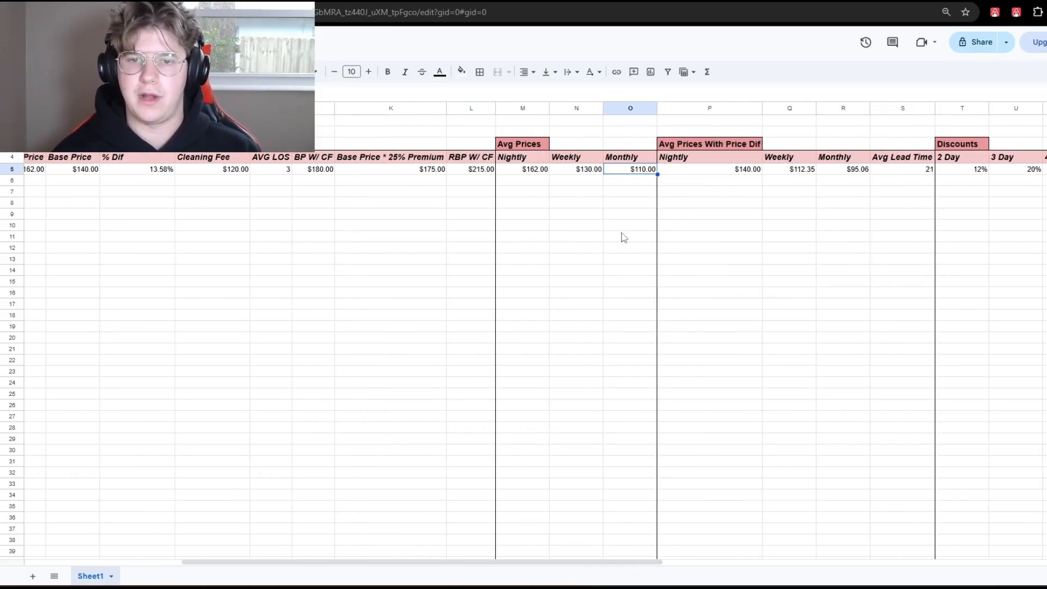
Review the Grotto listing's base price columns alongside its values under Avg Prices and Avg Prices With Price Dif
click(621, 237)
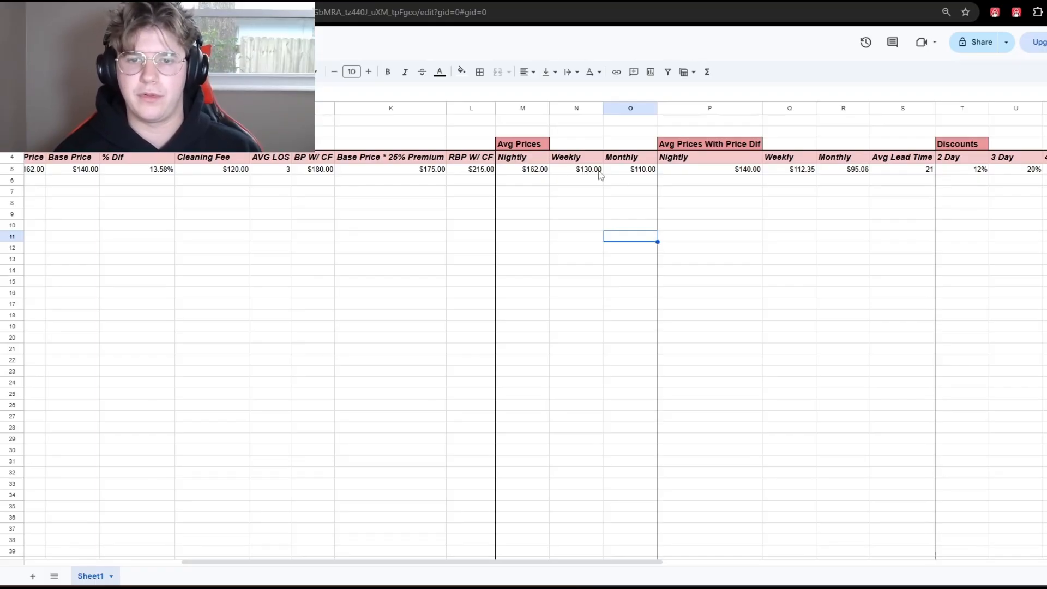
drag(539, 561, 603, 561)
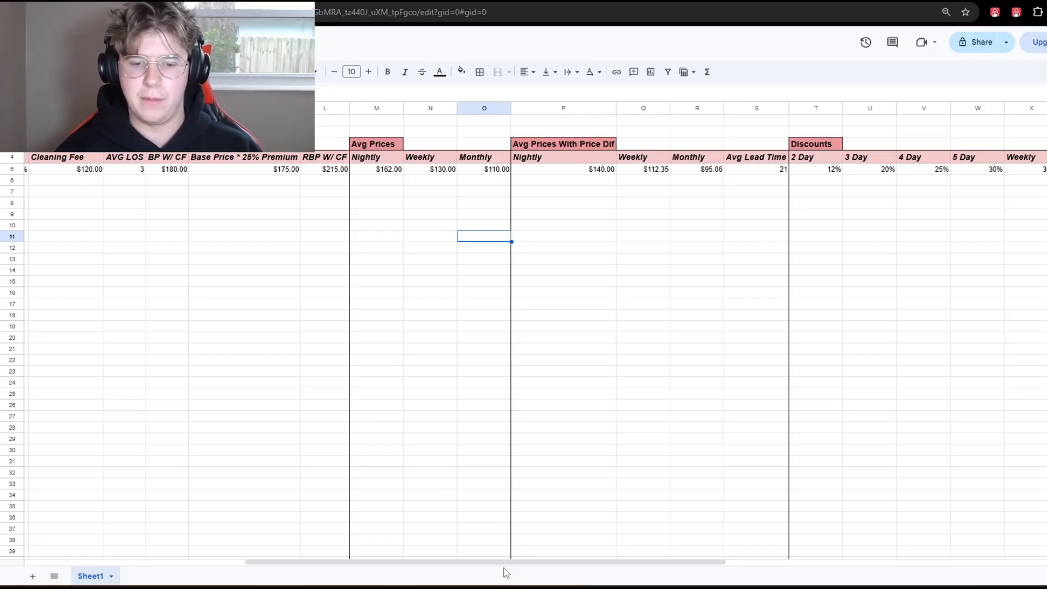
drag(504, 563, 306, 561)
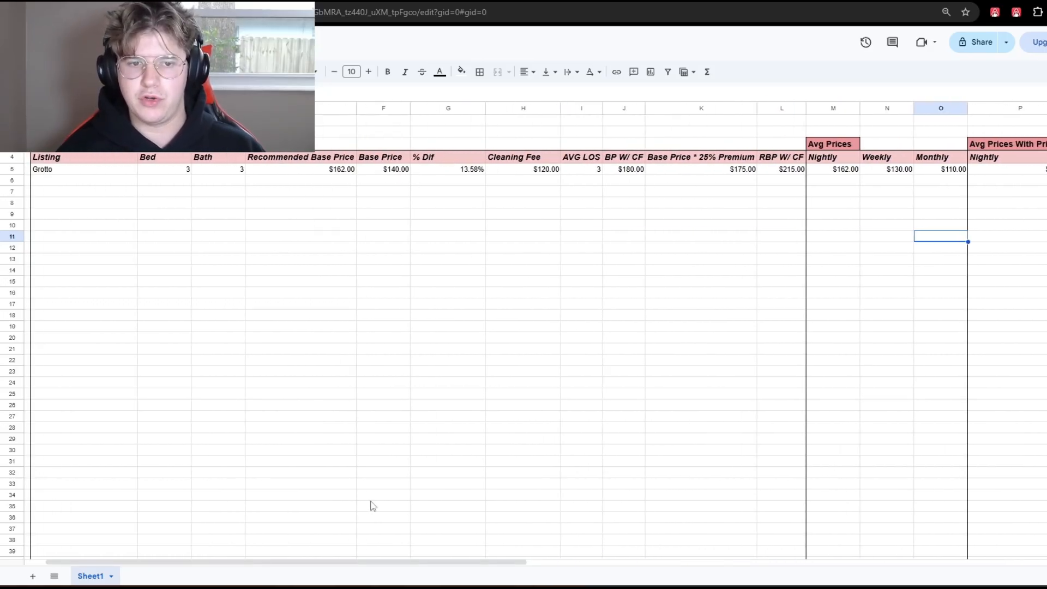
drag(393, 562, 549, 561)
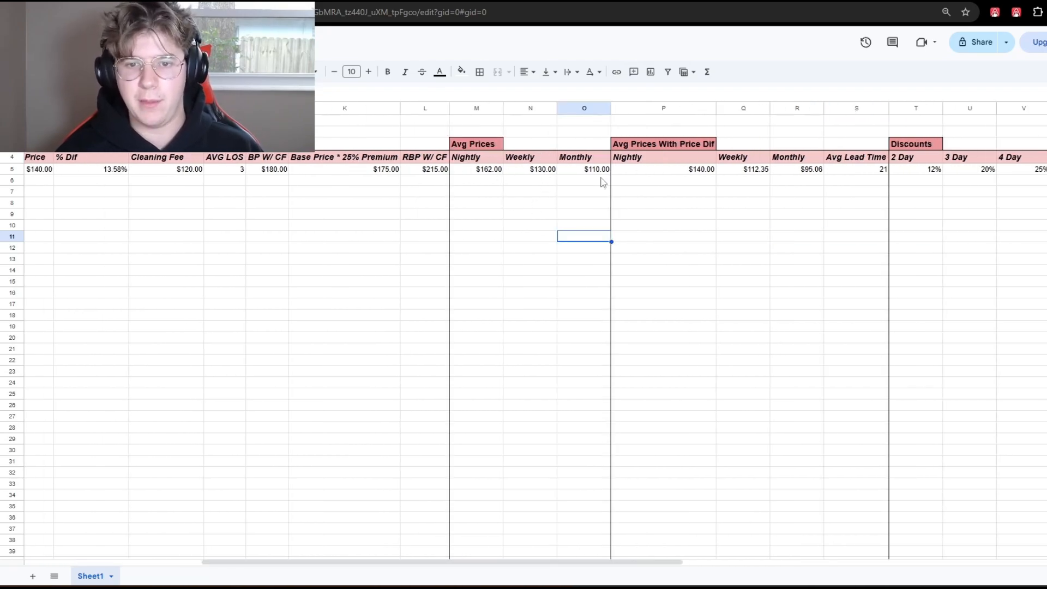
drag(562, 563, 648, 555)
drag(515, 562, 479, 563)
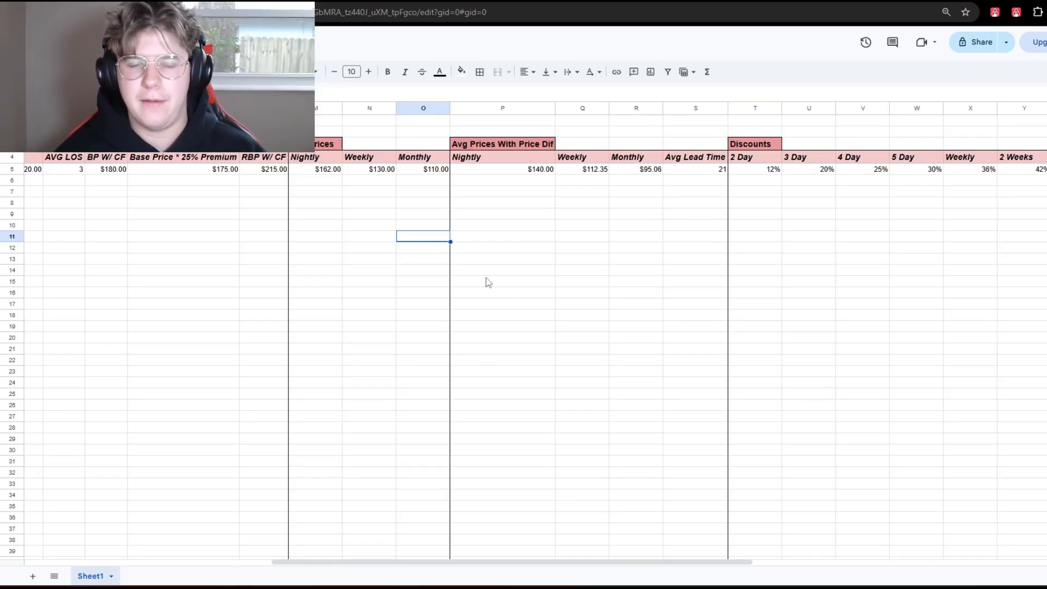
Compare the Grotto listing's Recommended Base Price with its weekly and monthly values under Avg Prices
drag(465, 561, 330, 563)
click(137, 169)
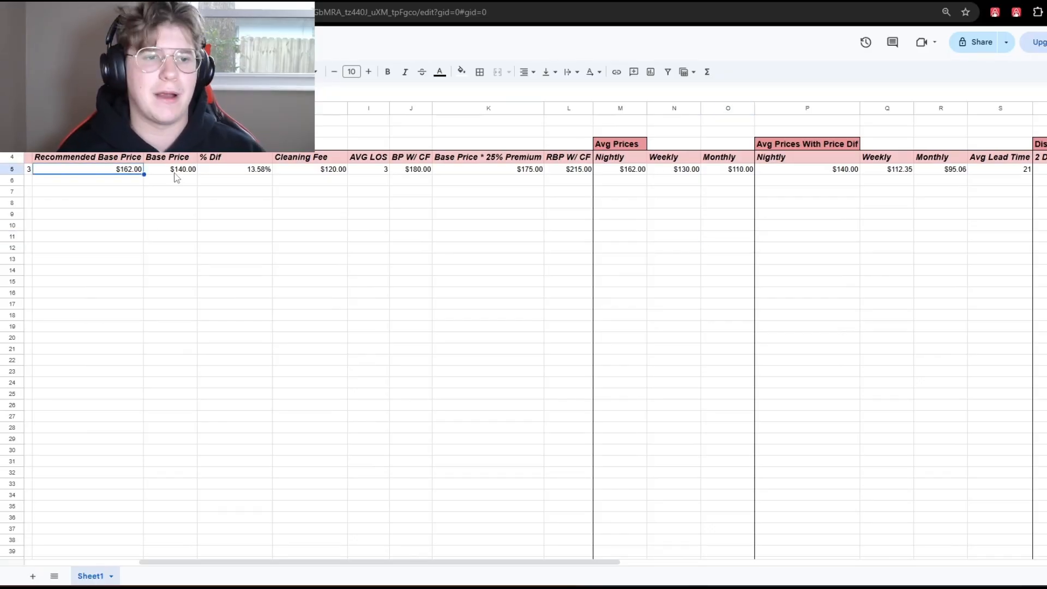
mouse_move(291, 563)
mouse_down()
mouse_move(381, 567)
mouse_move(278, 567)
mouse_up()
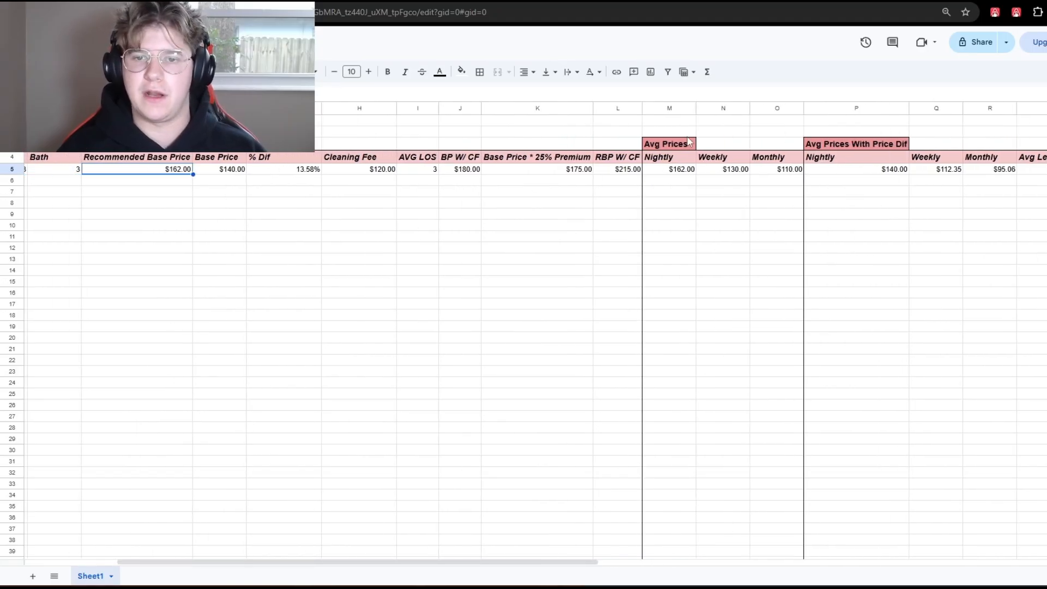
drag(510, 560, 638, 555)
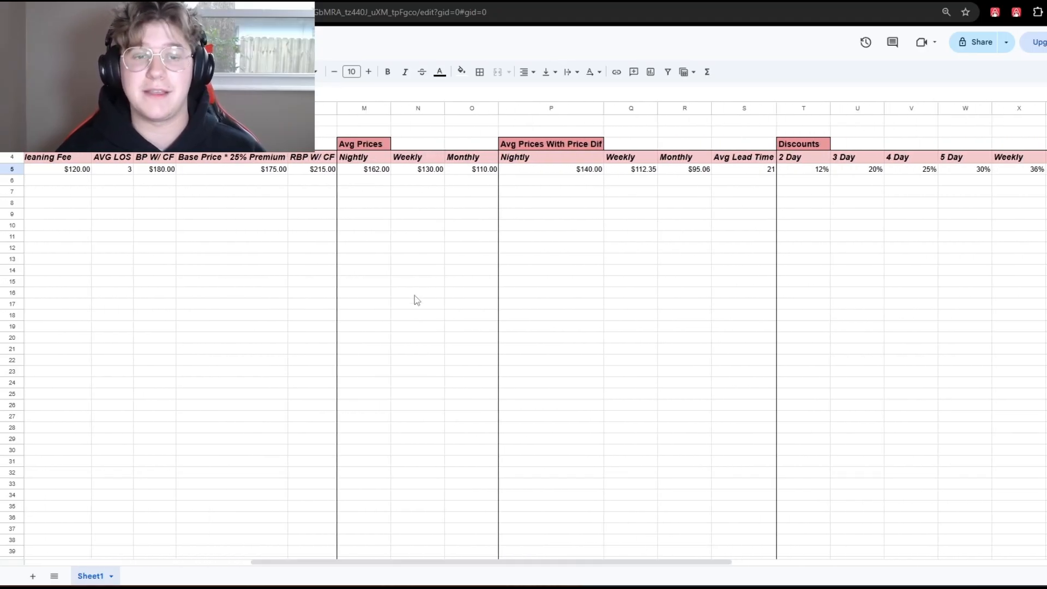
click(432, 170)
click(457, 171)
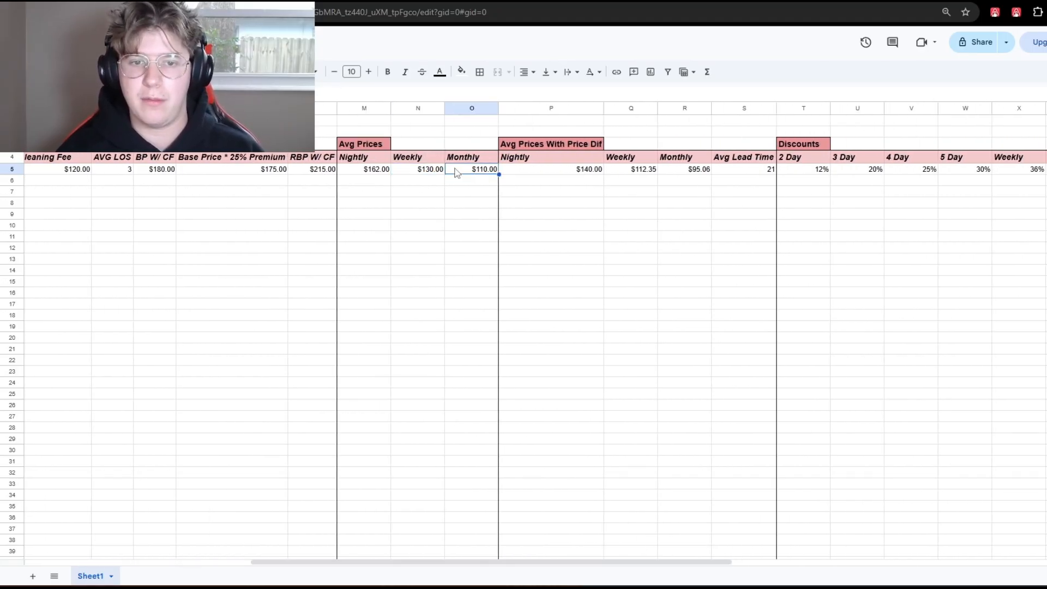
Inspect the formula behind the Grotto listing's Nightly value under Avg Prices With Price Dif
scroll(480, 180, right, 1)
click(556, 171)
double_click(557, 170)
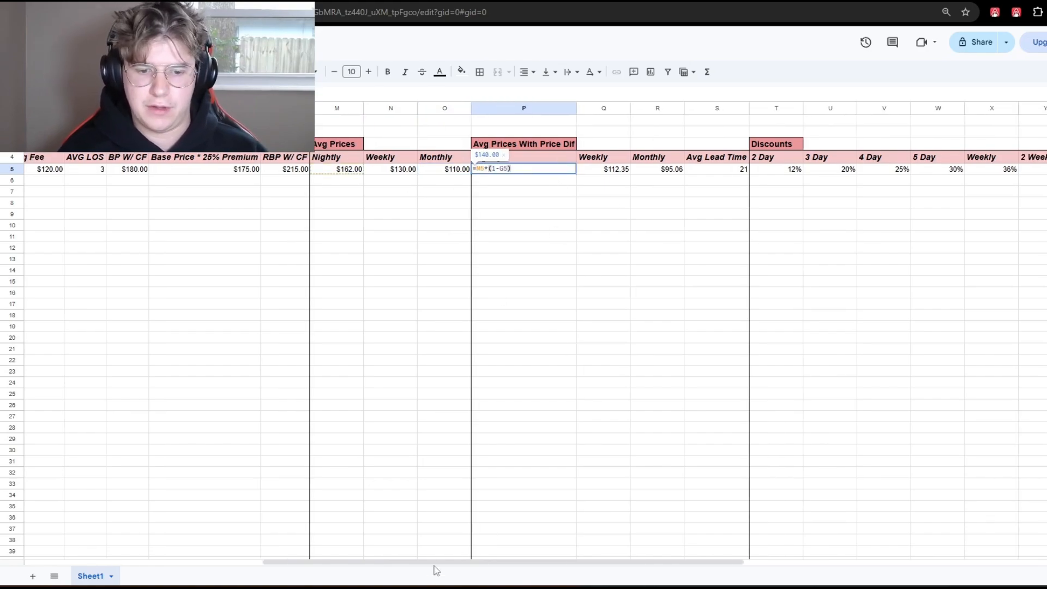
mouse_move(434, 565)
mouse_down()
mouse_move(377, 565)
mouse_move(450, 564)
mouse_up()
Look up the 3 BR median booked nightly price in the market dashboard and return to the spreadsheet
click(240, 2)
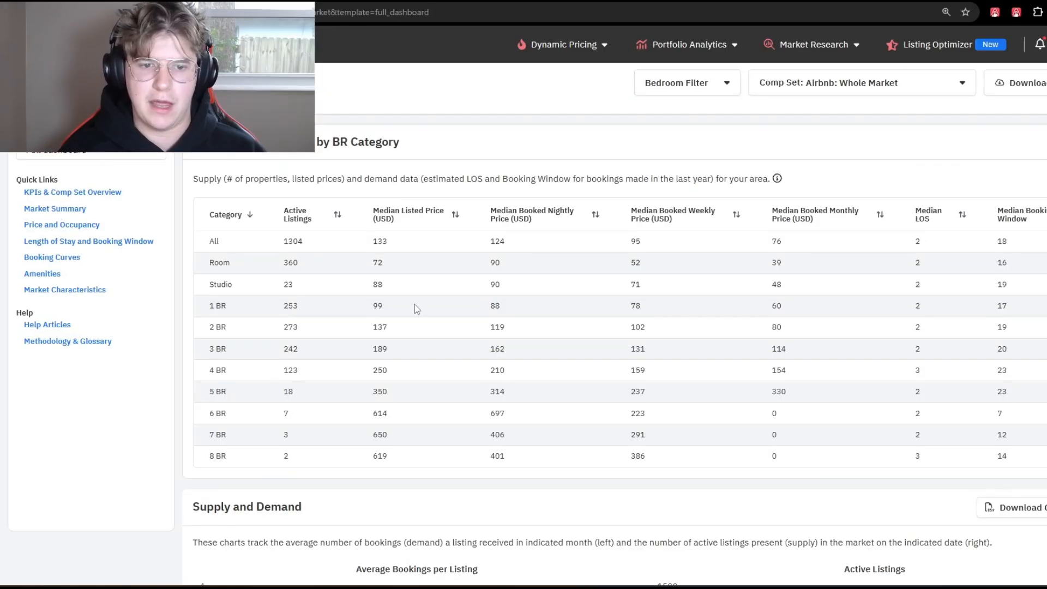
double_click(497, 347)
click(218, 1)
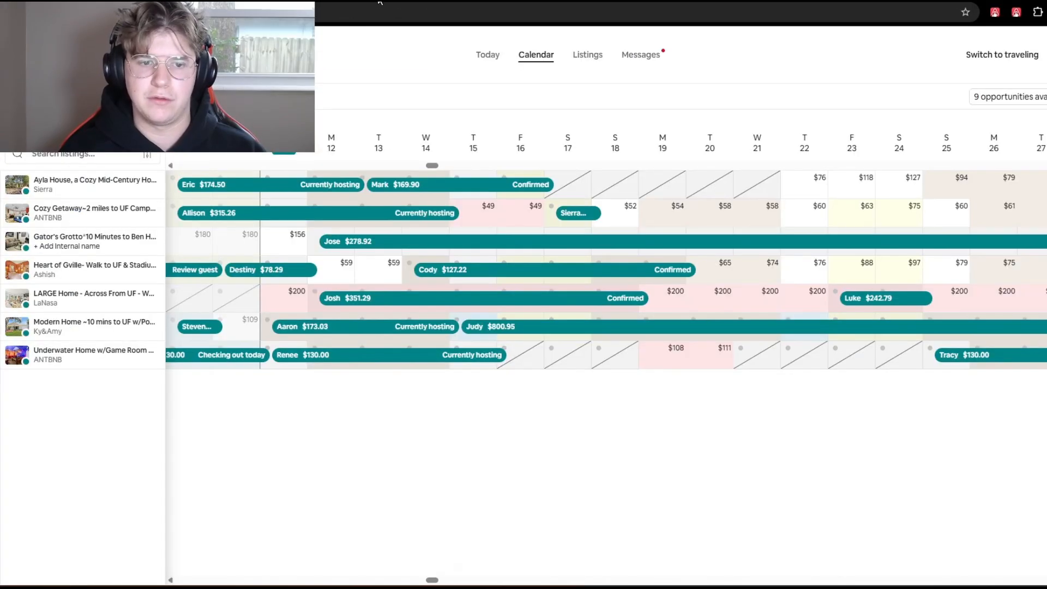
click(261, 2)
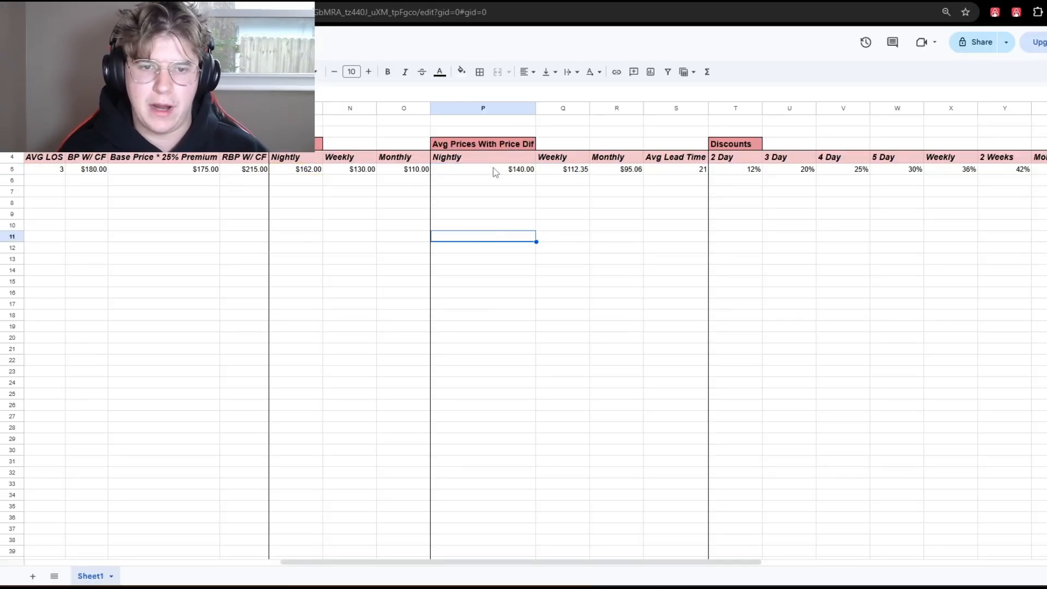
Trace the Nightly formula under Avg Prices With Price Dif back to the % Dif and average nightly price cells it references
double_click(493, 168)
scroll(381, 554, left, 10)
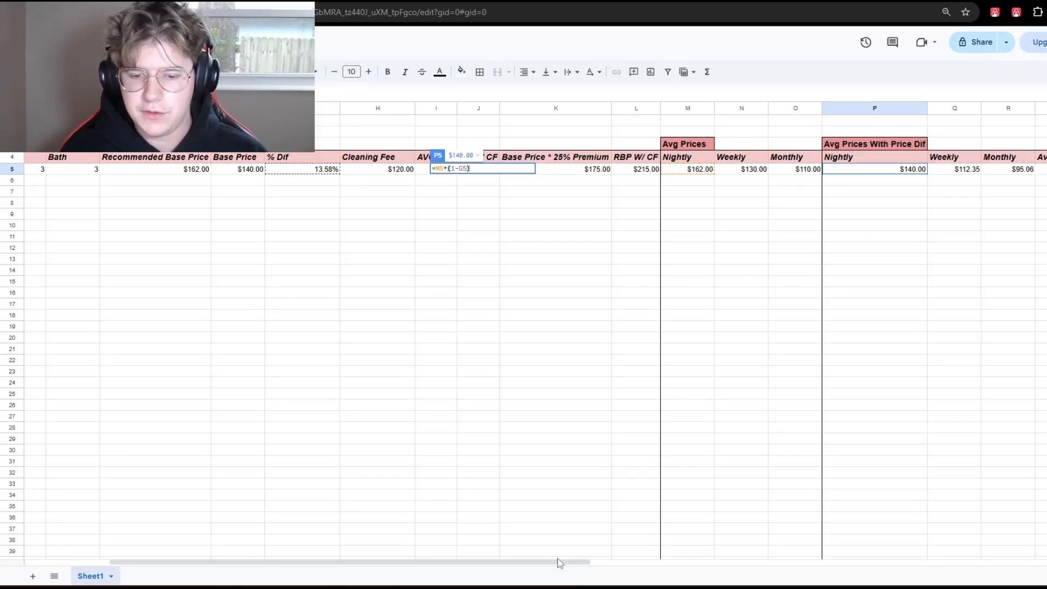
drag(557, 564, 607, 567)
click(685, 451)
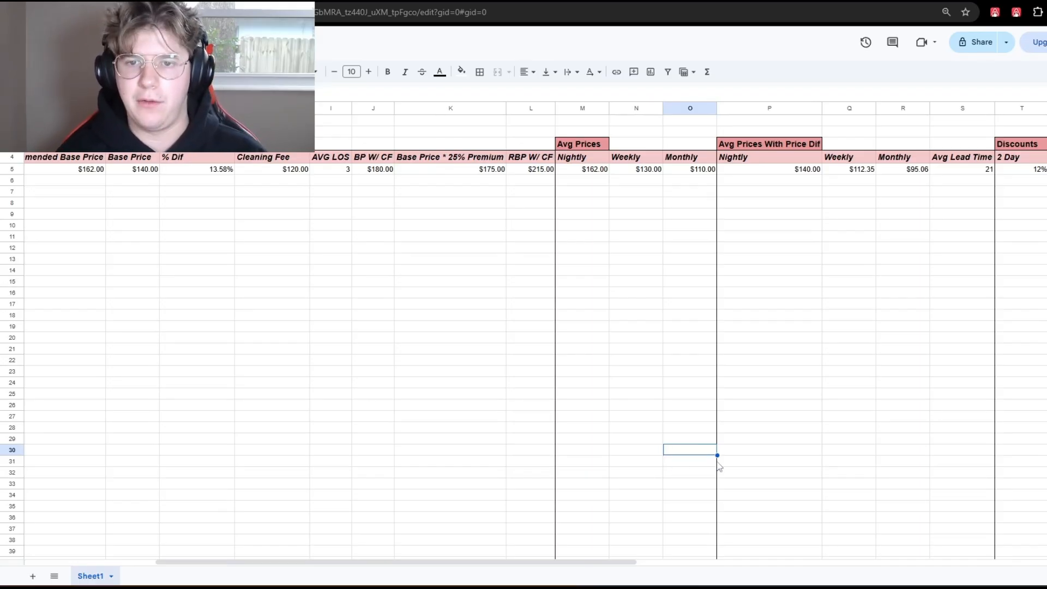
Inspect the formula behind the Grotto listing's Weekly value under Avg Prices With Price Dif
drag(606, 561, 686, 542)
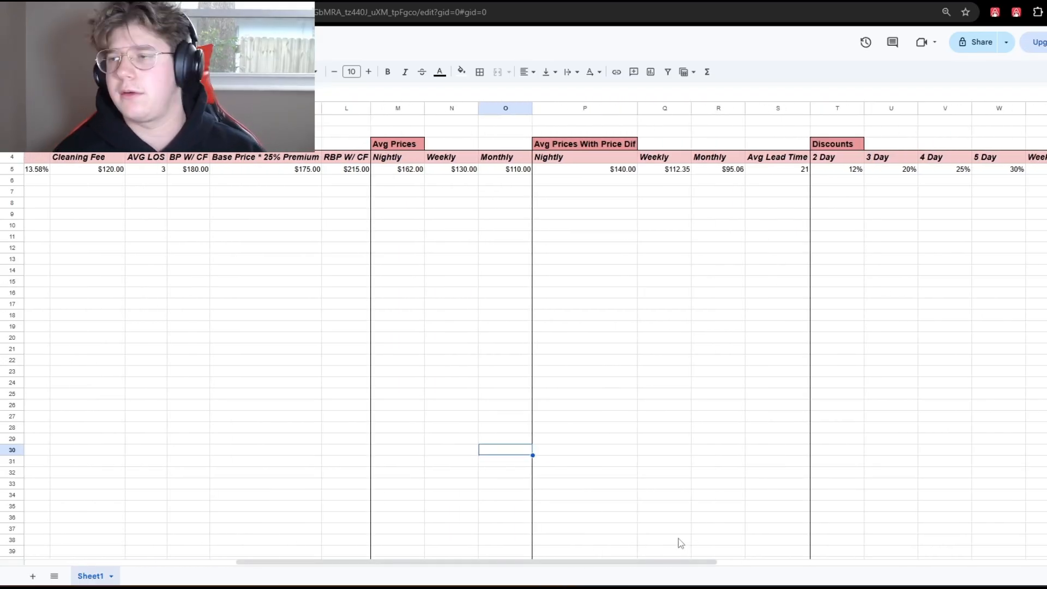
click(620, 554)
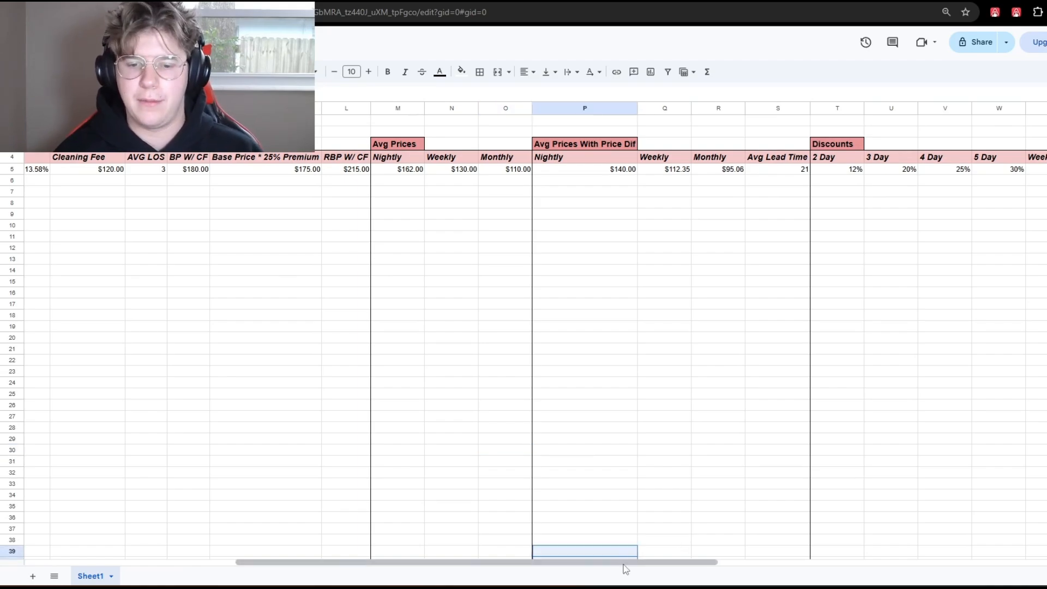
drag(624, 562, 653, 561)
click(652, 360)
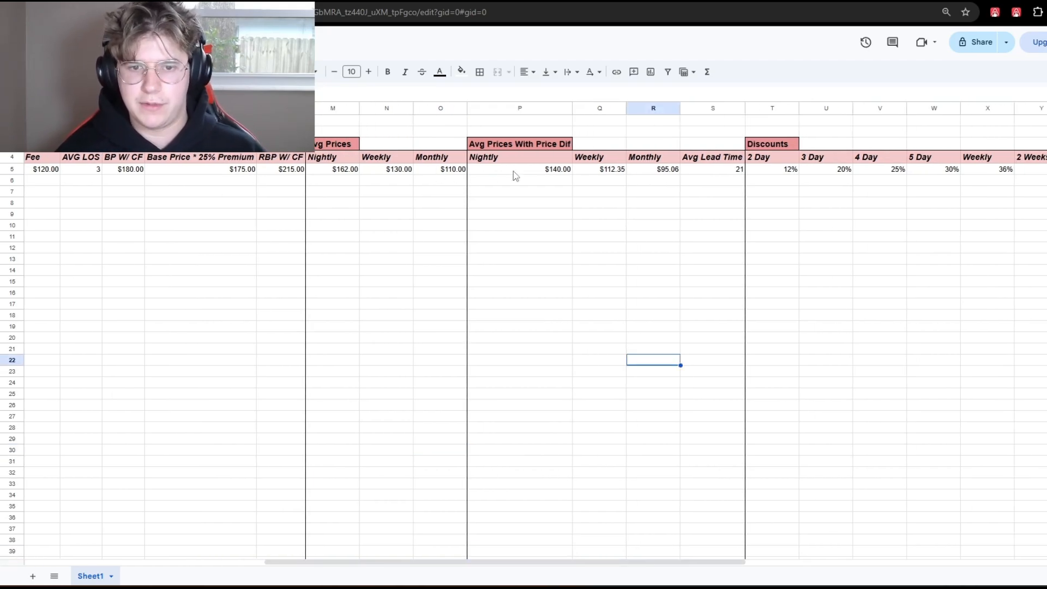
click(529, 170)
click(605, 170)
double_click(590, 169)
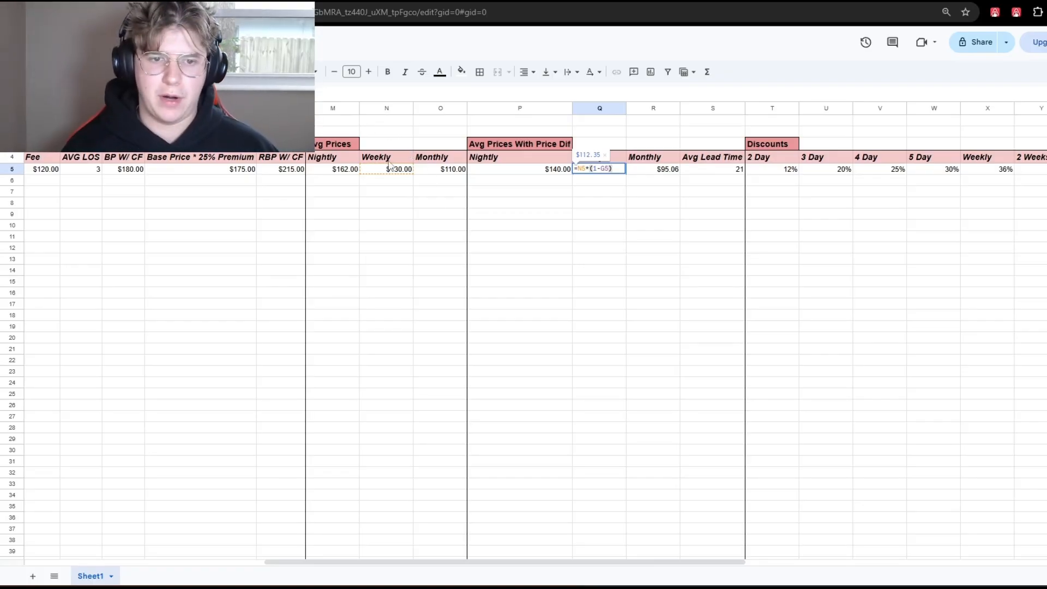
click(574, 193)
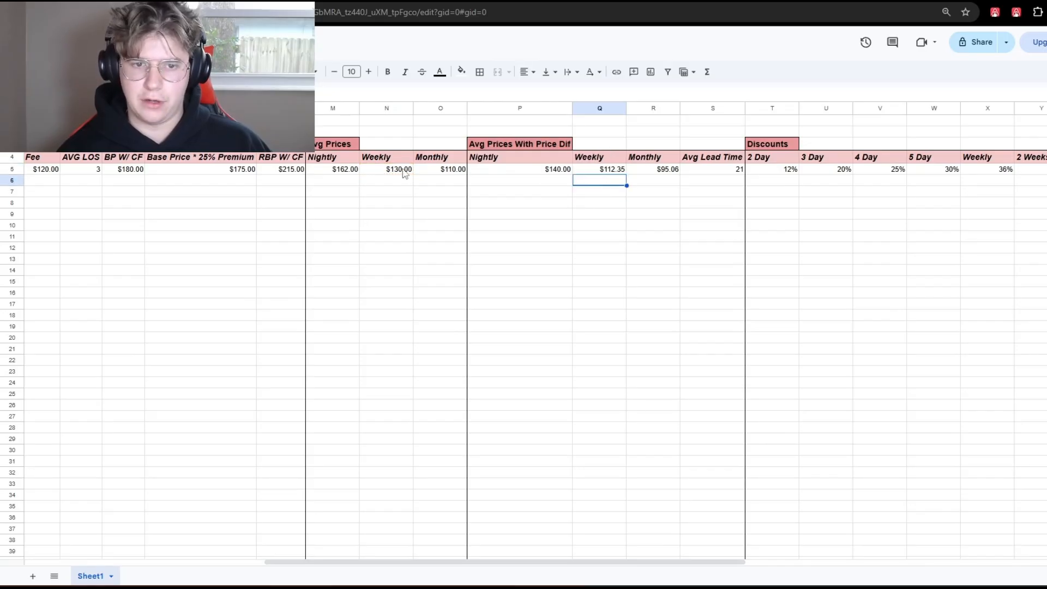
Highlight the Grotto listing's nightly, weekly and monthly values under Avg Prices With Price Dif to review them together
drag(335, 170, 665, 171)
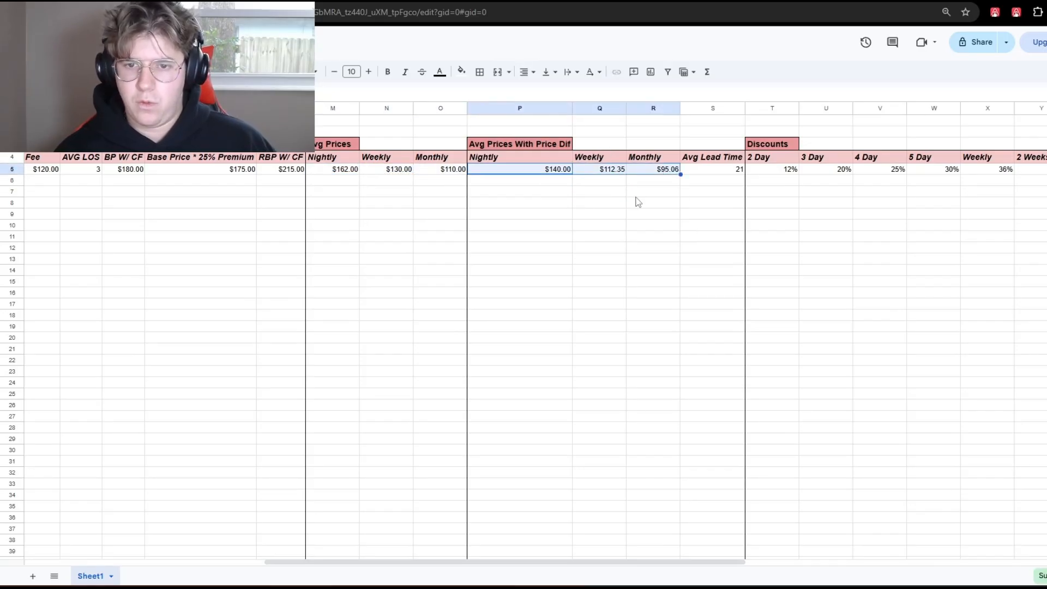
click(599, 405)
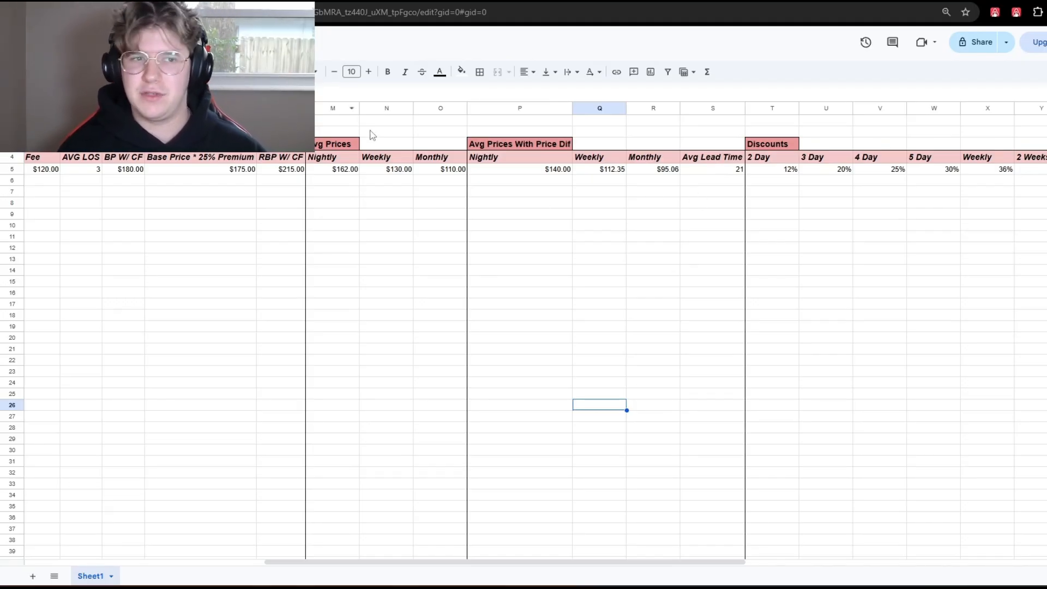
drag(479, 562, 526, 560)
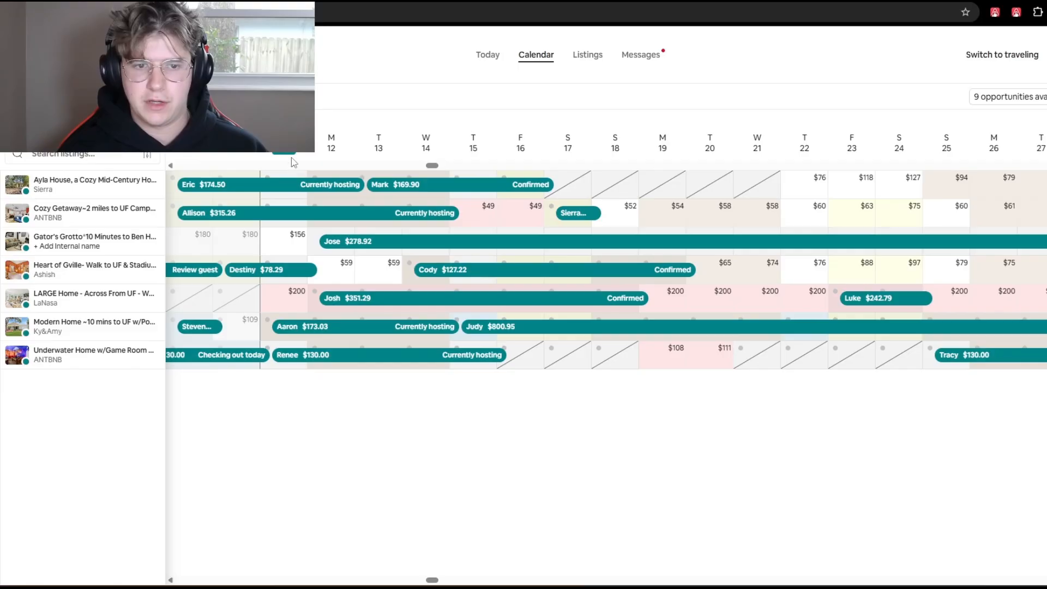
Examine the listings' nightly prices and bookings in the Airbnb hosting calendar from mid-January into February 2026
drag(432, 580, 433, 581)
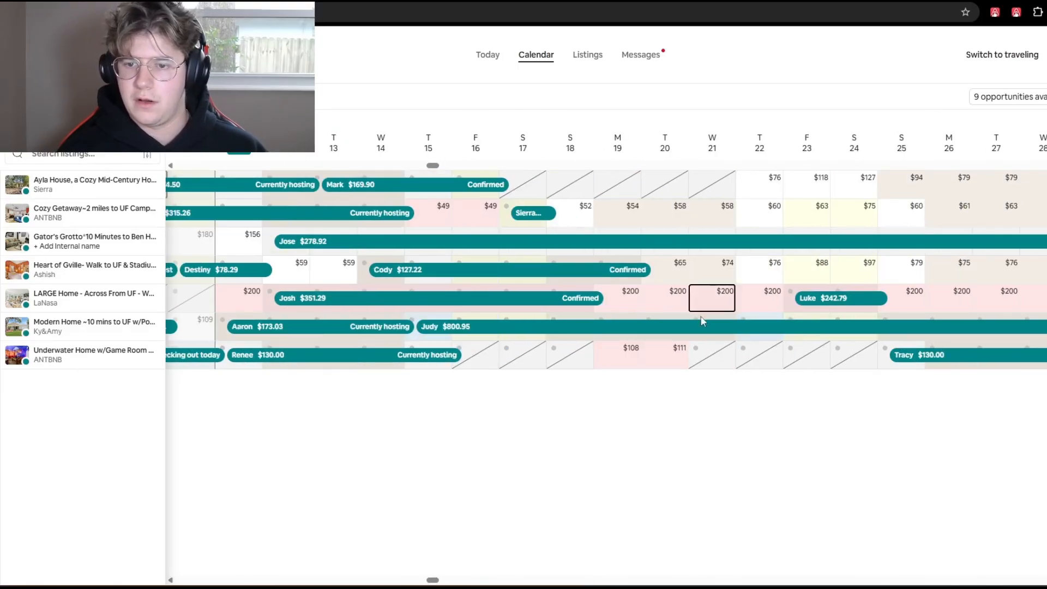
scroll(581, 146, left, 2)
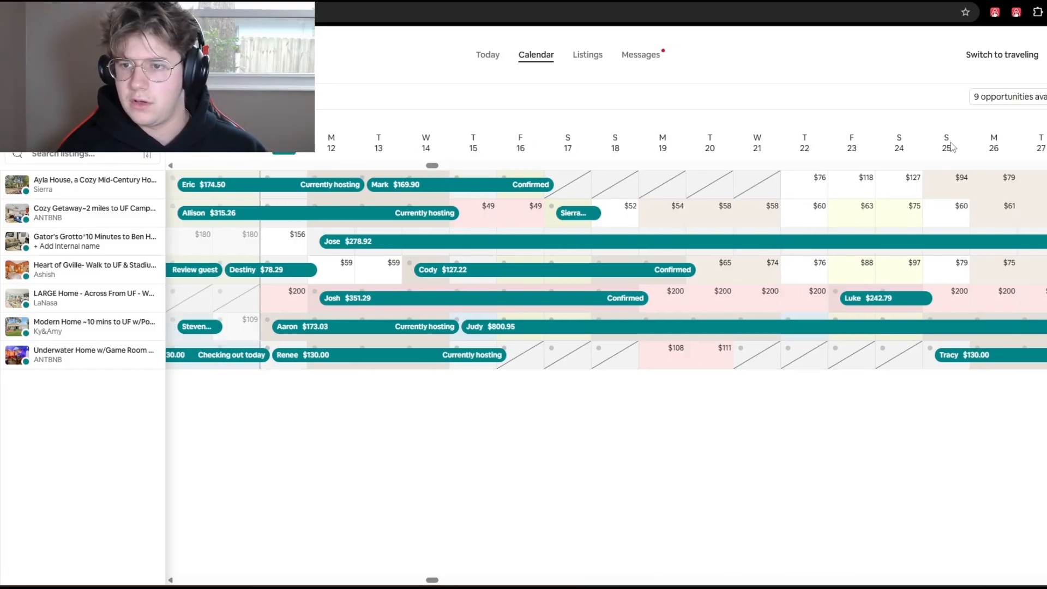
scroll(891, 295, right, 10)
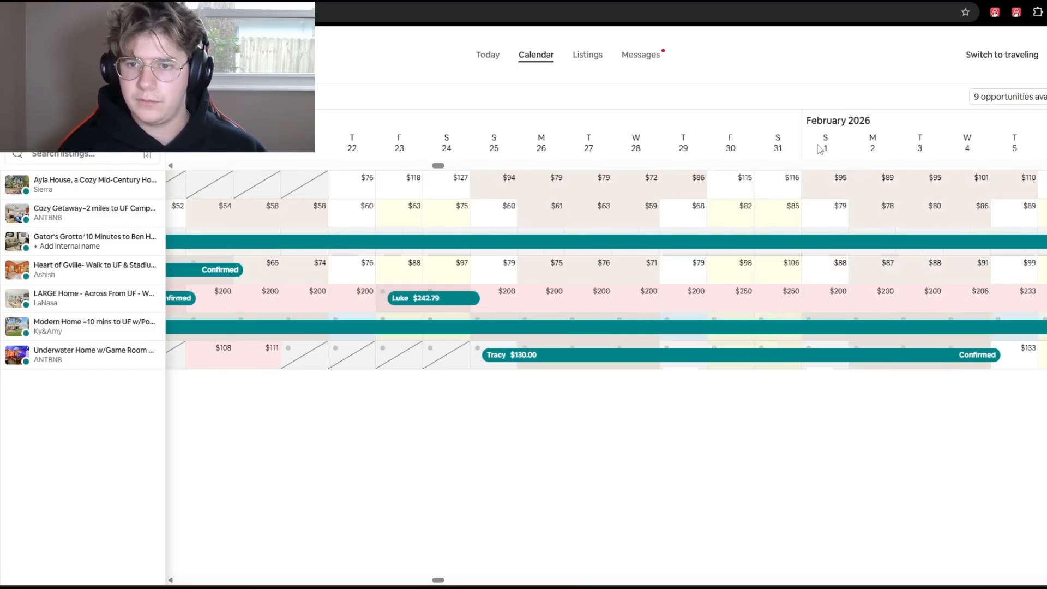
drag(442, 582, 434, 583)
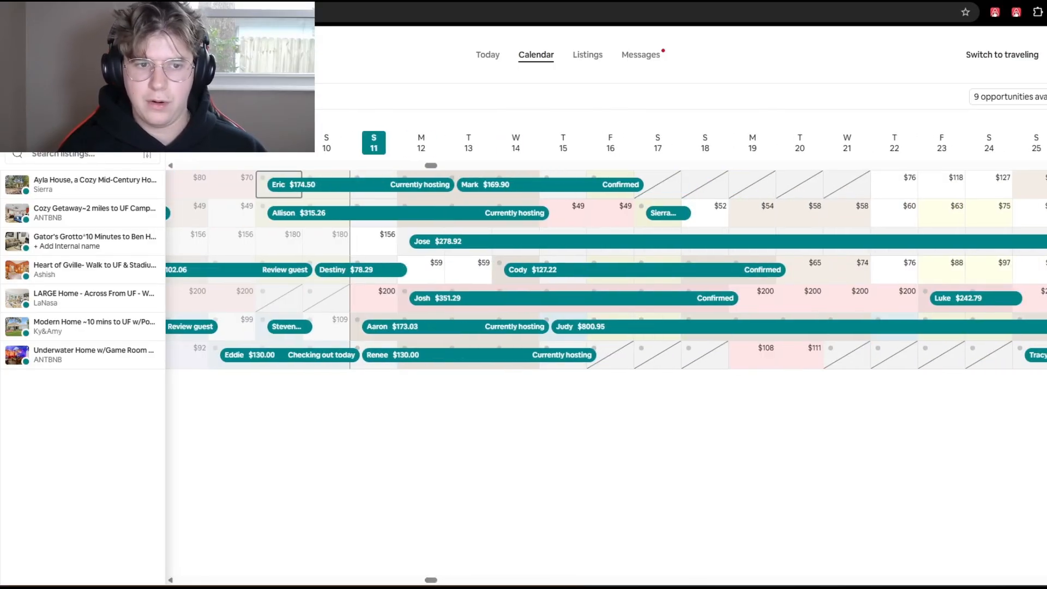
scroll(426, 139, right, 2)
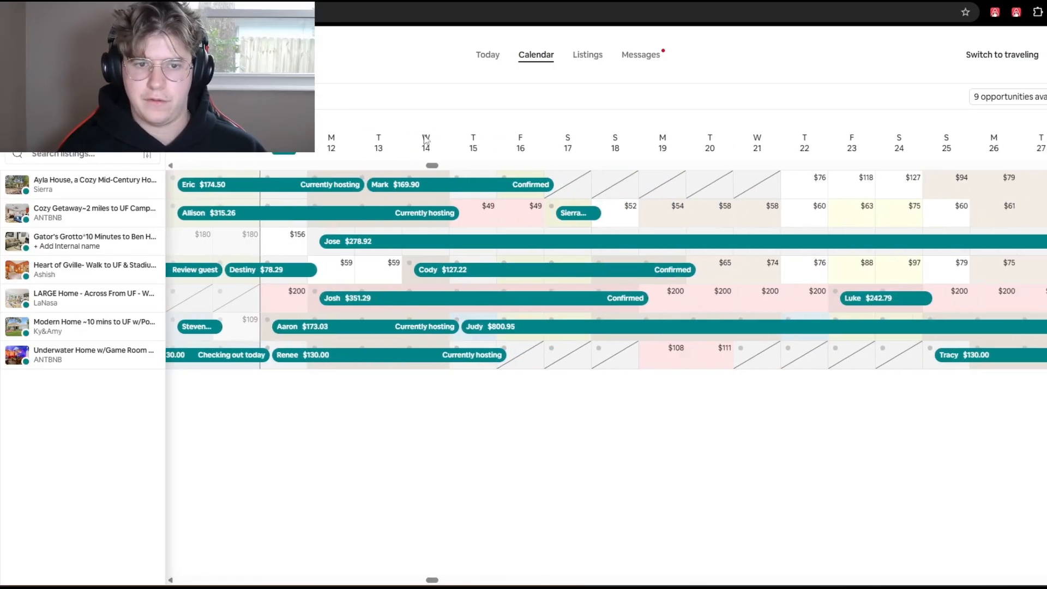
drag(428, 583, 435, 583)
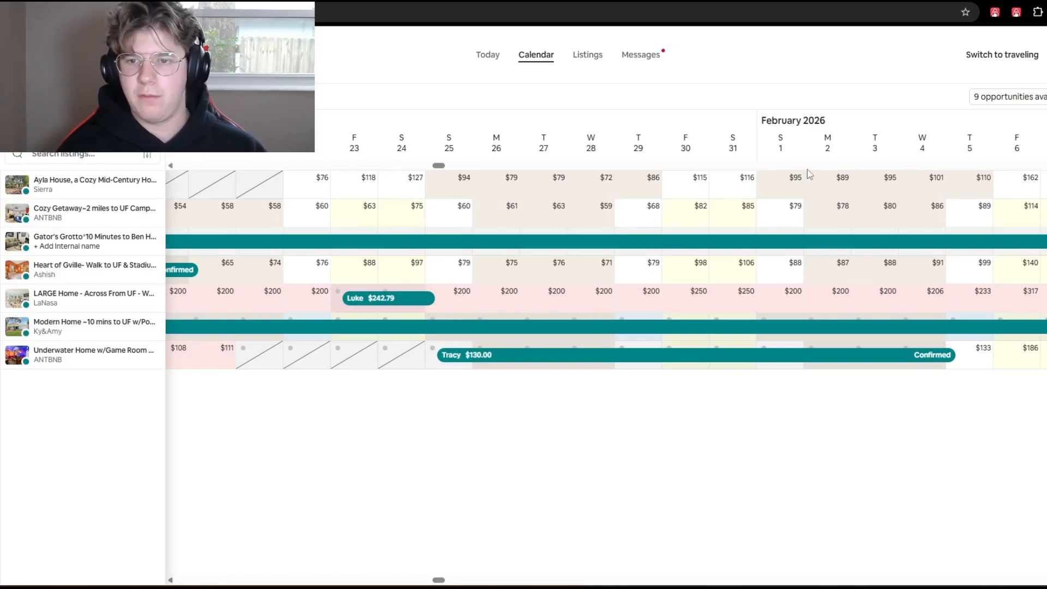
scroll(892, 289, right, 3)
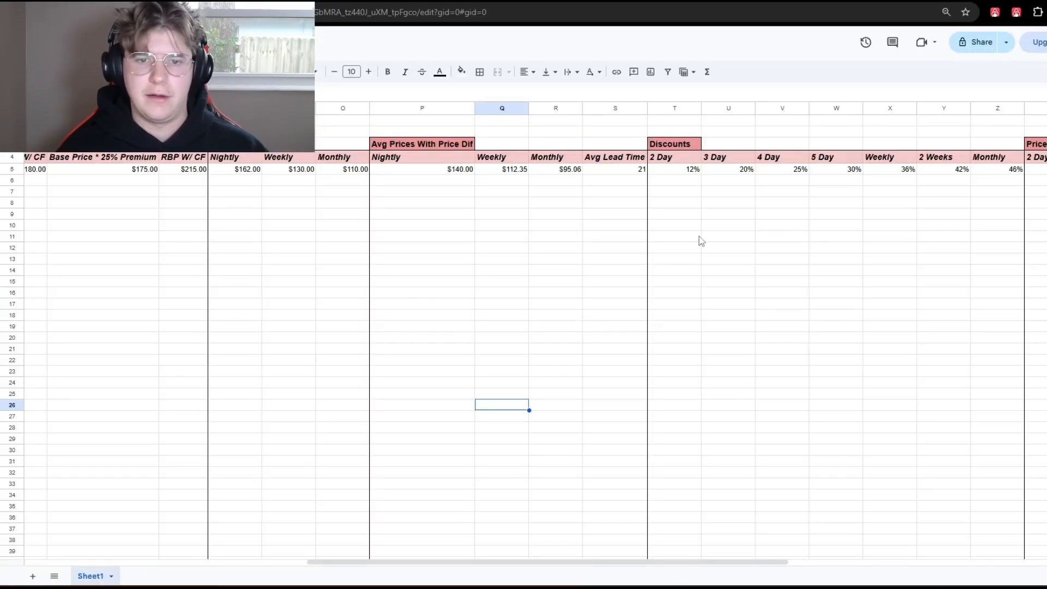
Review the Grotto listing's Discounts columns from 2 Day to Monthly in the spreadsheet, and go back to its base price columns
scroll(709, 244, right, 2)
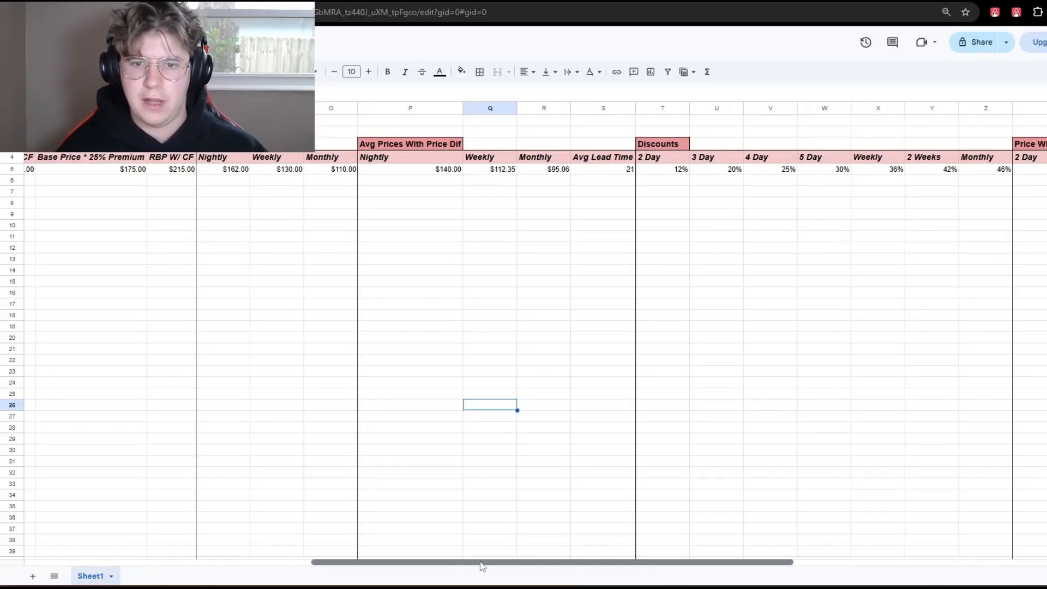
drag(626, 561, 675, 558)
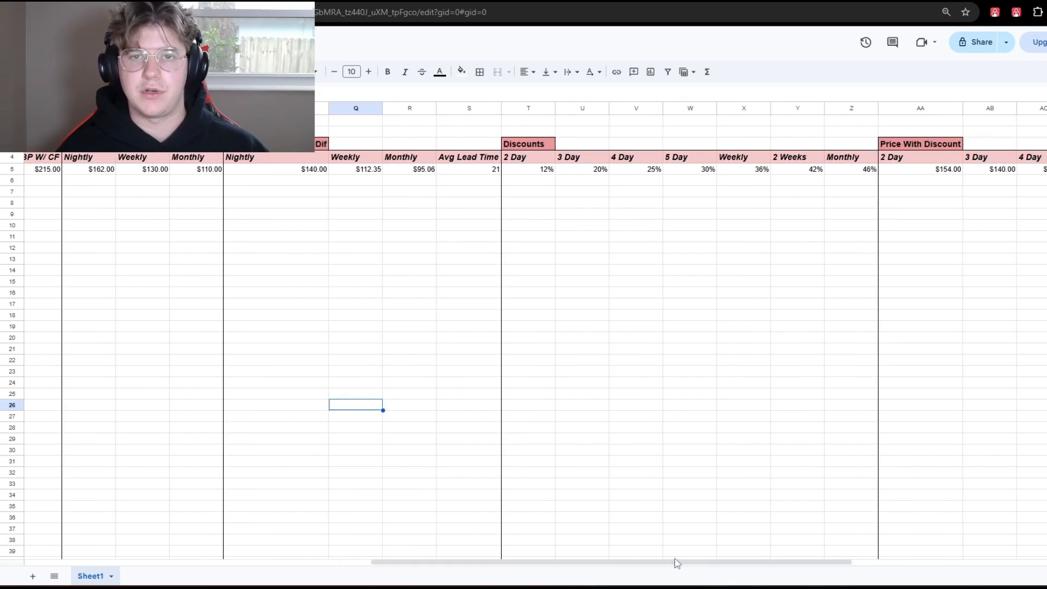
click(627, 260)
click(525, 170)
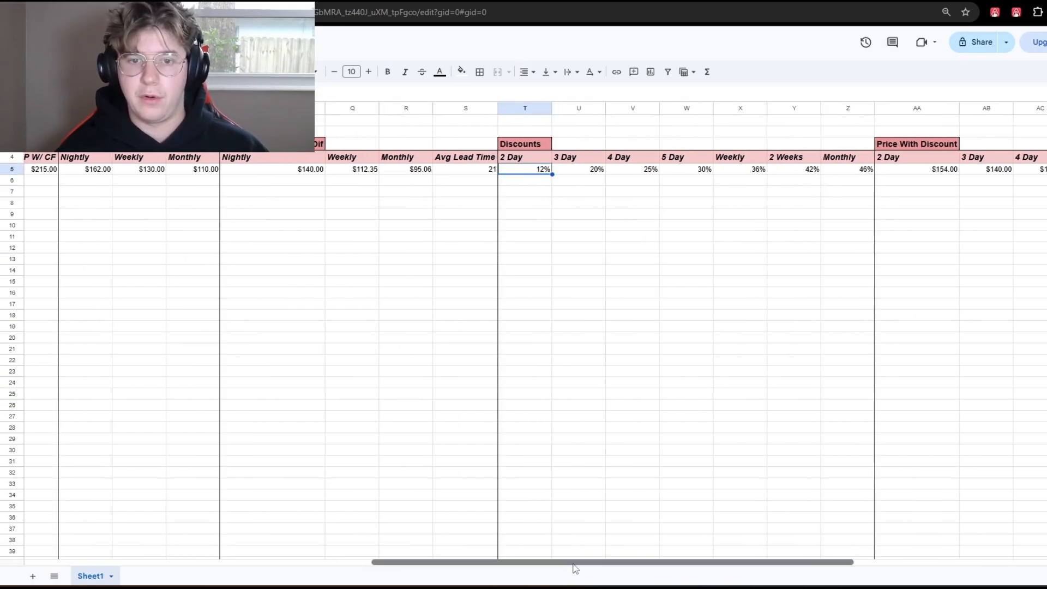
drag(575, 567, 583, 567)
click(618, 225)
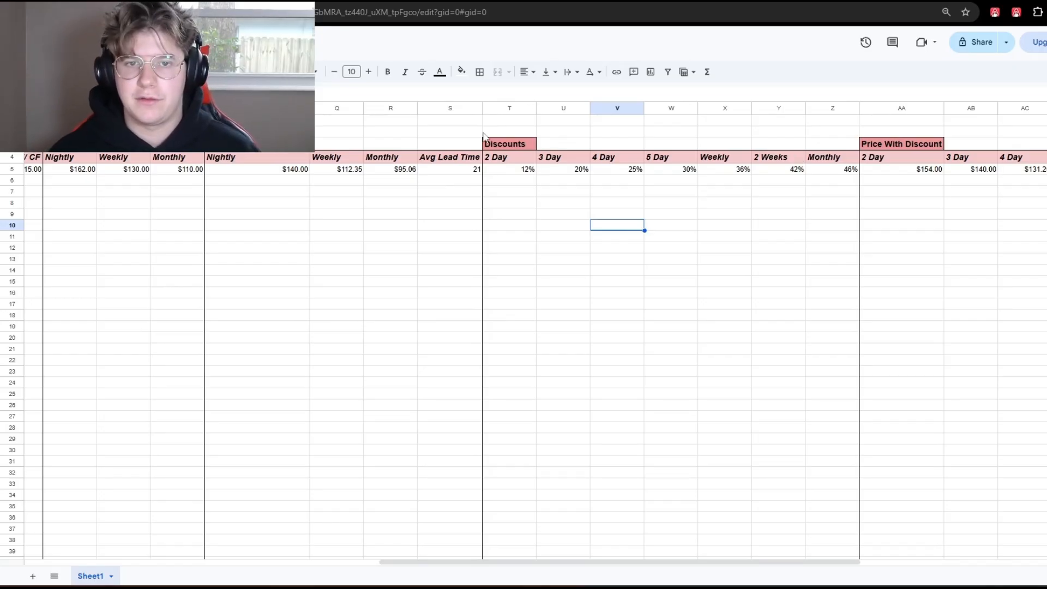
drag(528, 562, 339, 545)
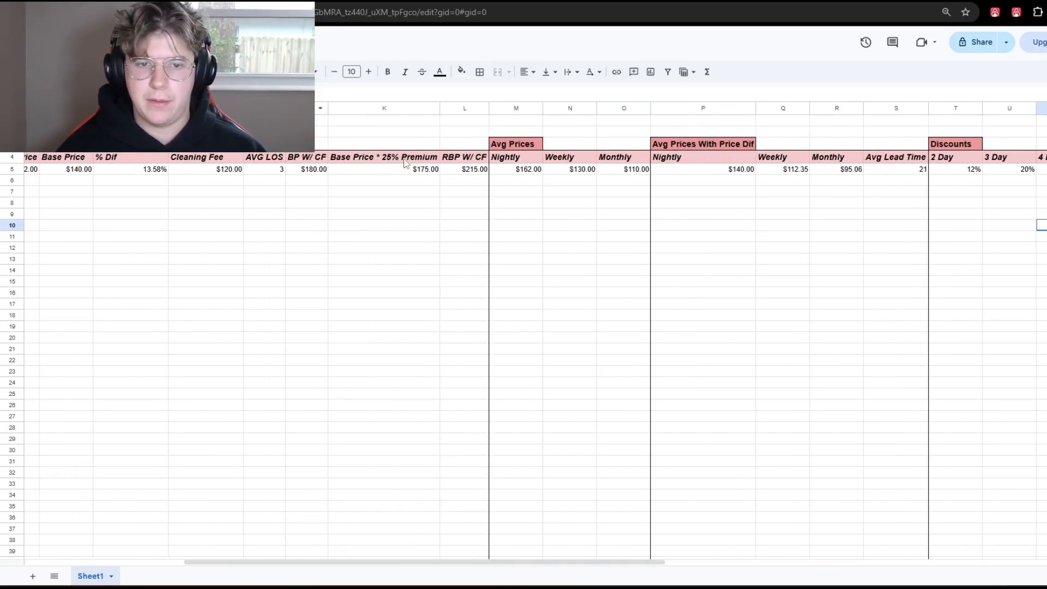
Compare the Grotto listing's Base Price * 25% Premium value with its average prices and Discounts columns
click(426, 171)
drag(535, 561, 728, 540)
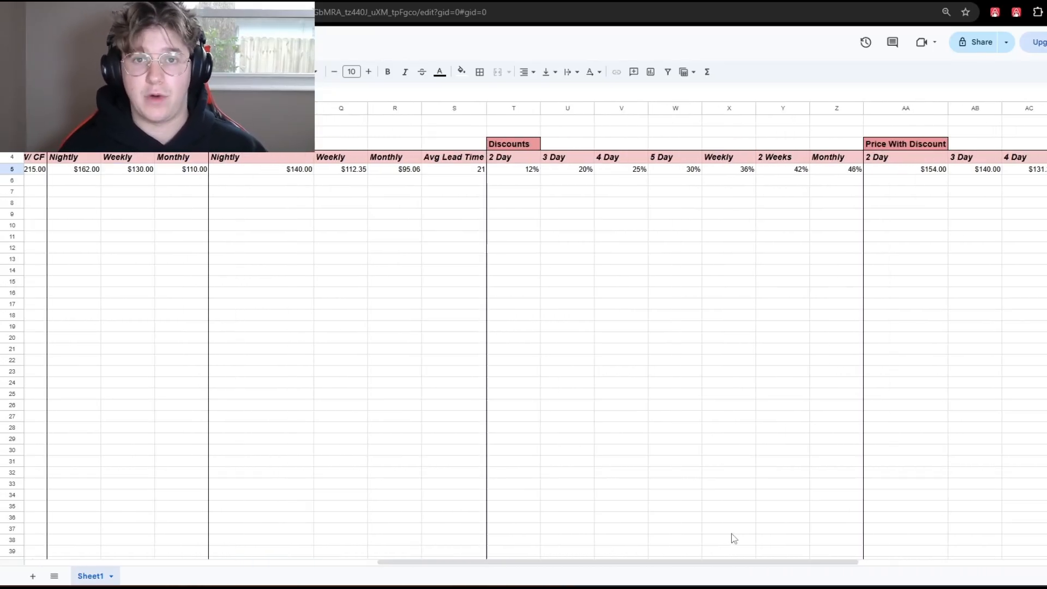
drag(647, 566, 479, 562)
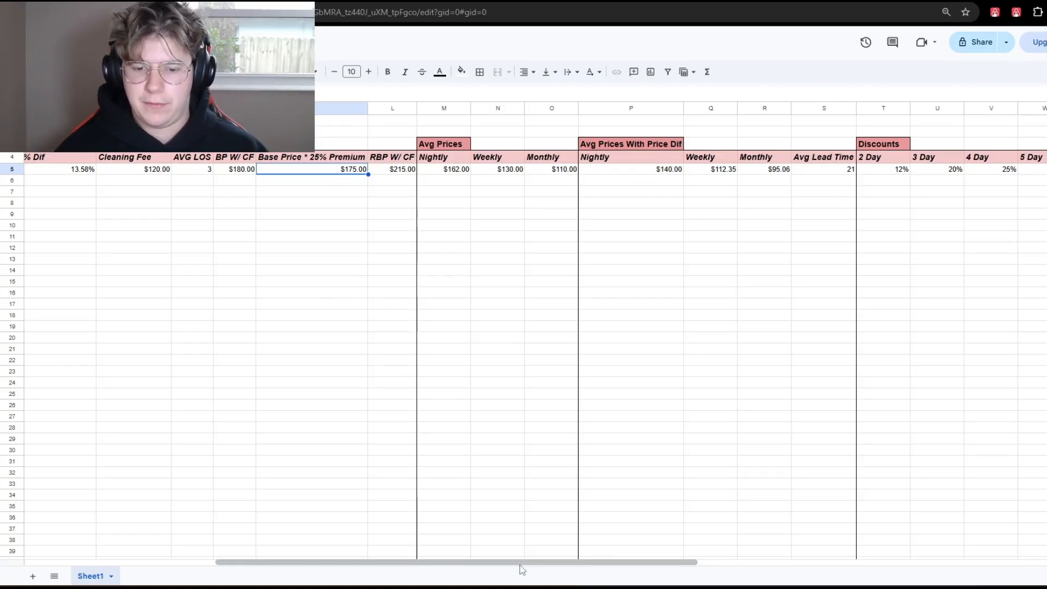
scroll(632, 166, right, 3)
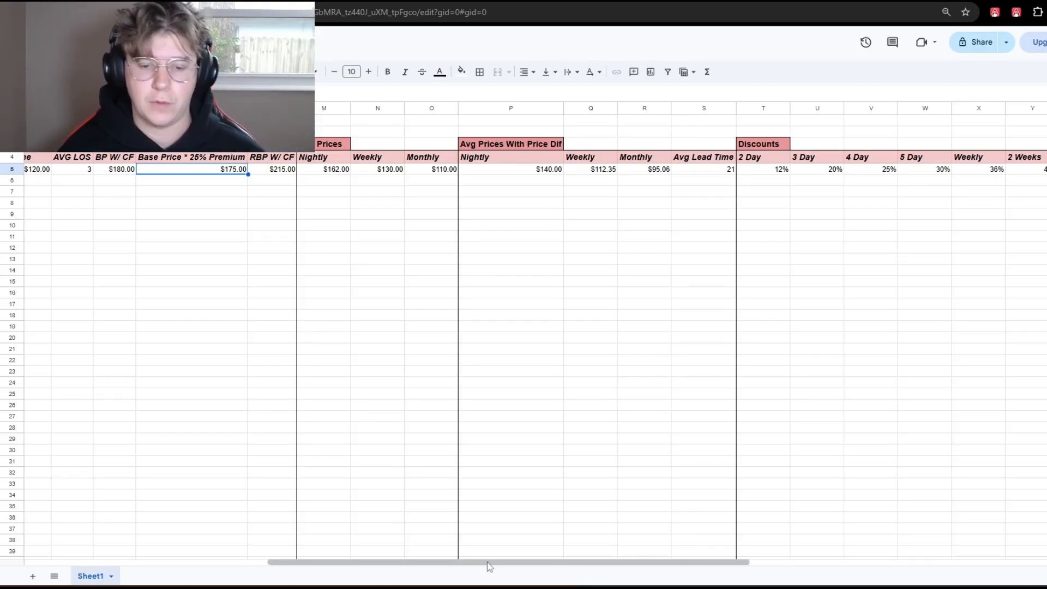
scroll(609, 231, left, 2)
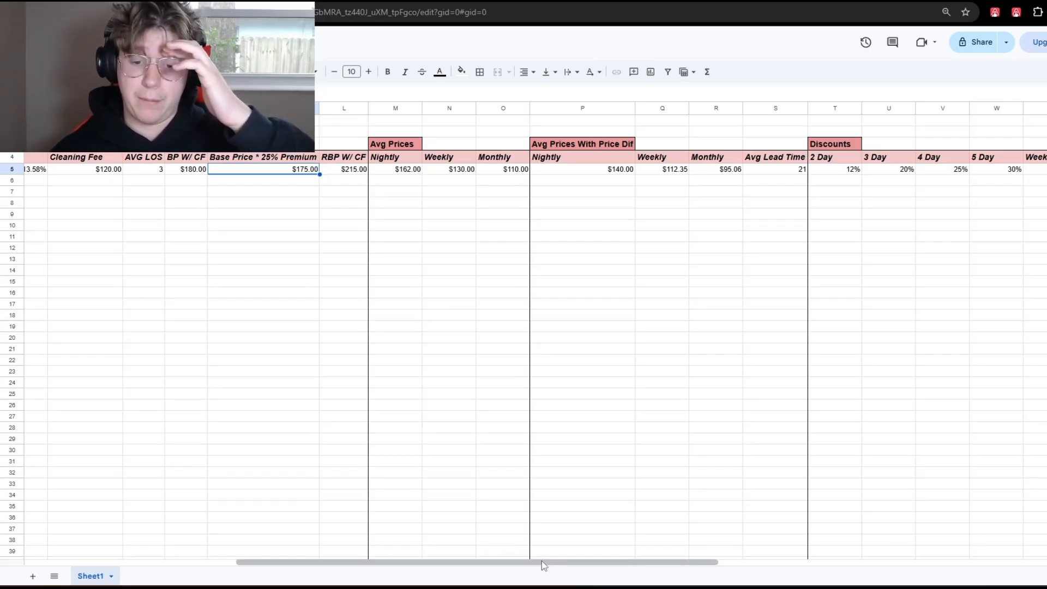
drag(542, 560, 633, 565)
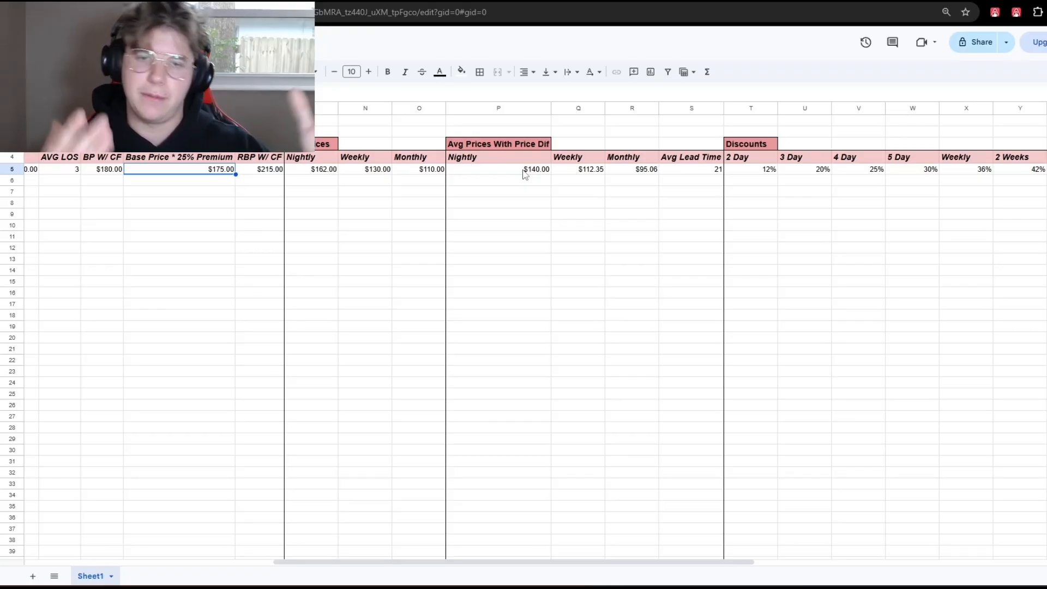
scroll(673, 540, right, 5)
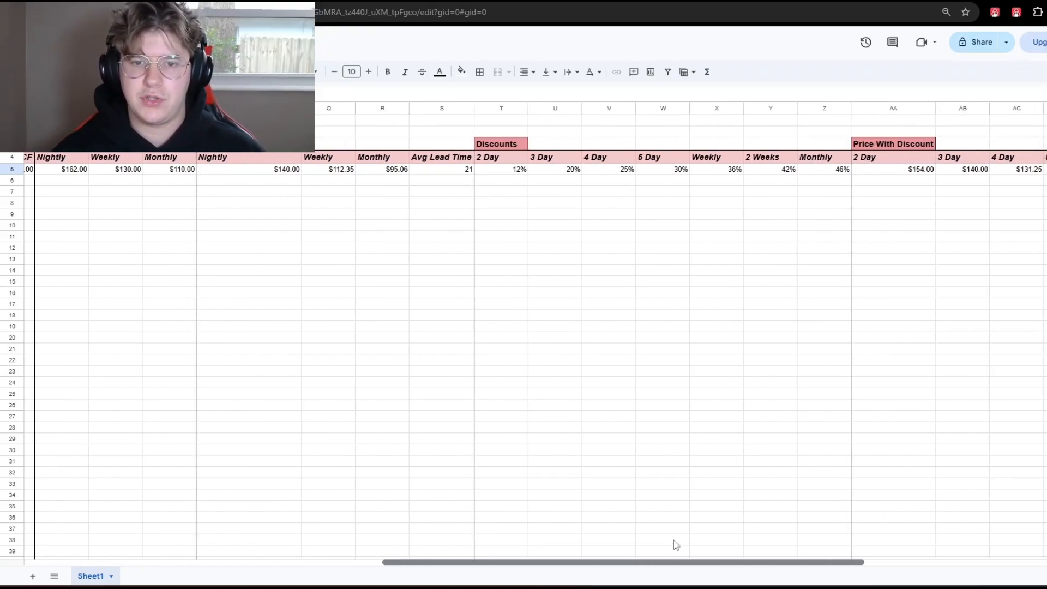
scroll(543, 343, left, 1)
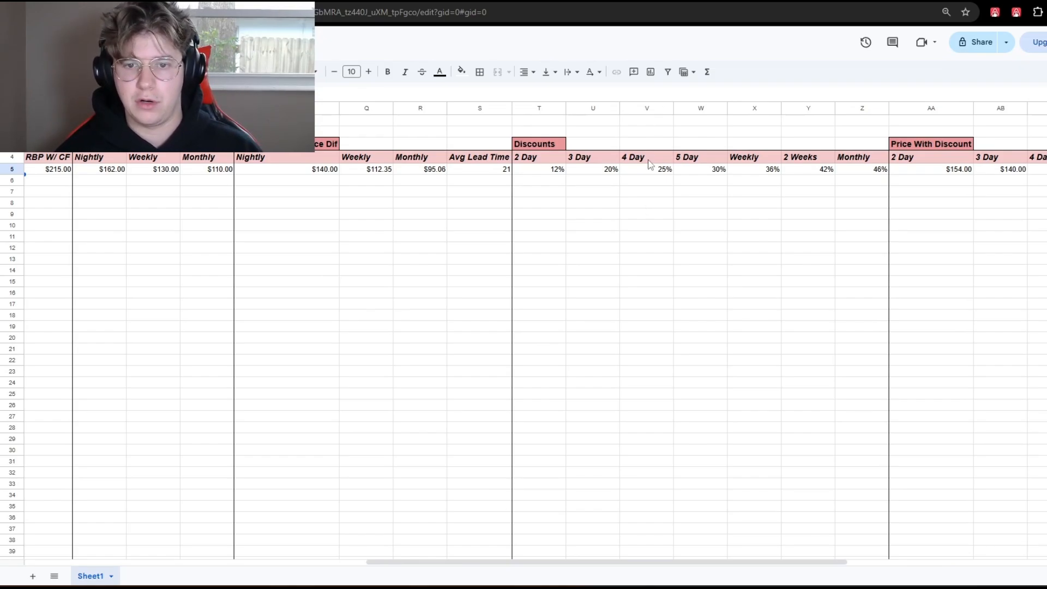
Inspect the formula behind the Grotto listing's 3 Day discount and trace it to the Base Price and 25% premium cells
double_click(594, 169)
drag(505, 562, 358, 571)
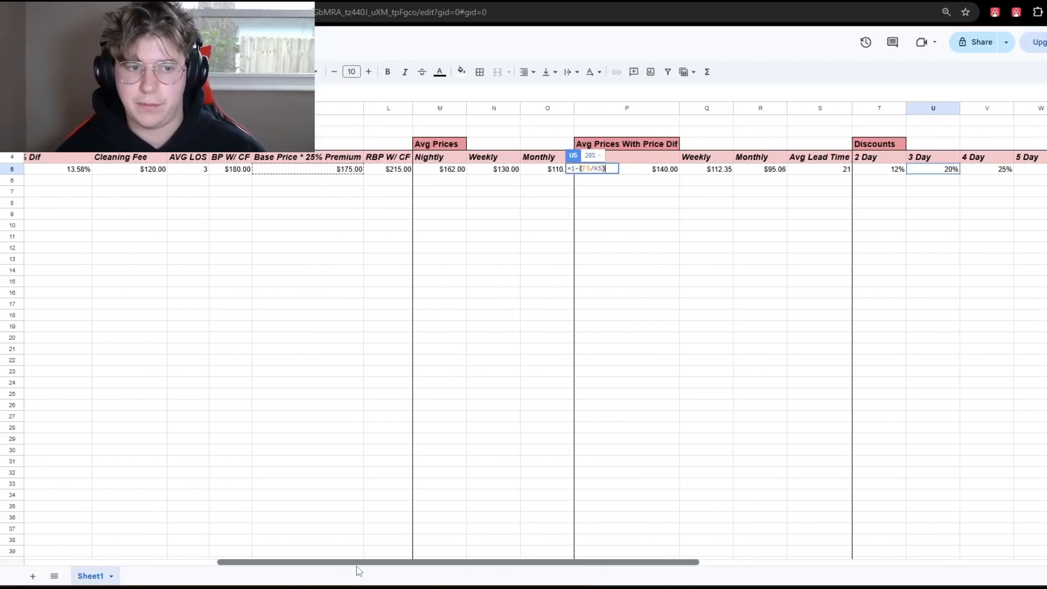
drag(519, 567, 533, 236)
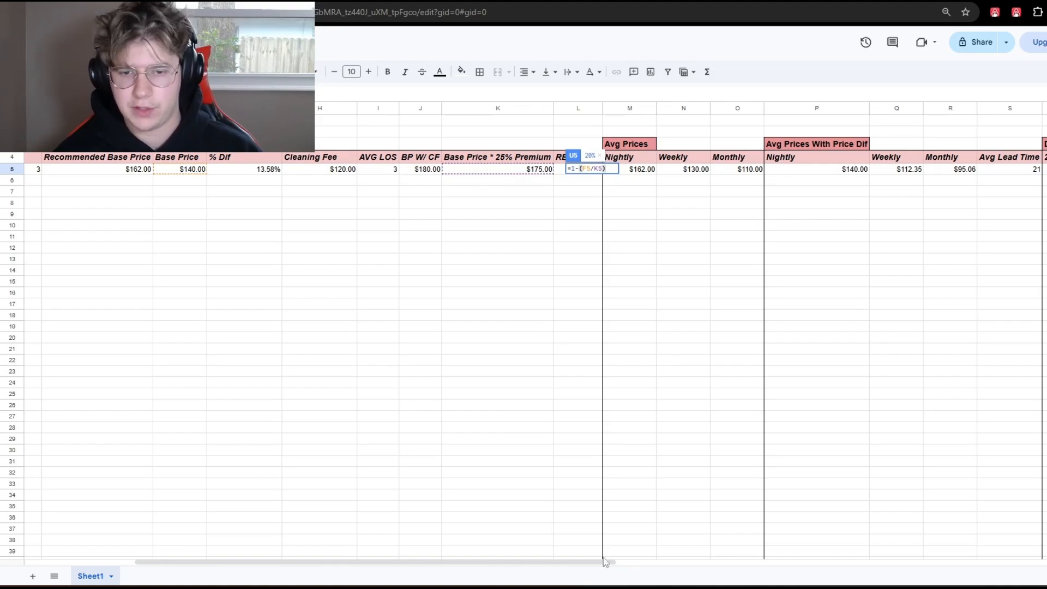
click(737, 415)
drag(577, 567, 815, 528)
click(535, 181)
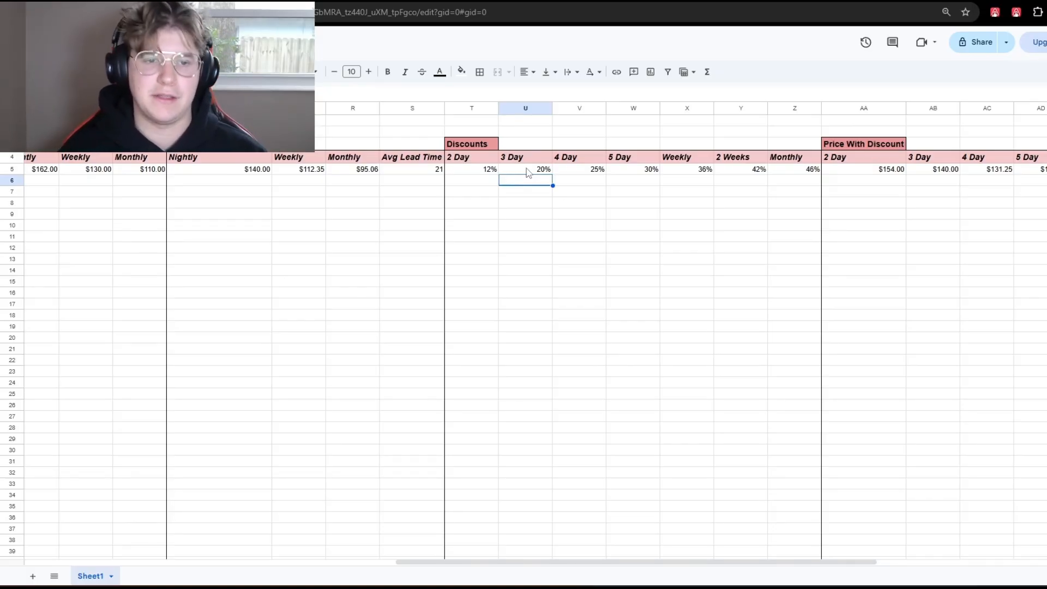
double_click(526, 168)
click(538, 182)
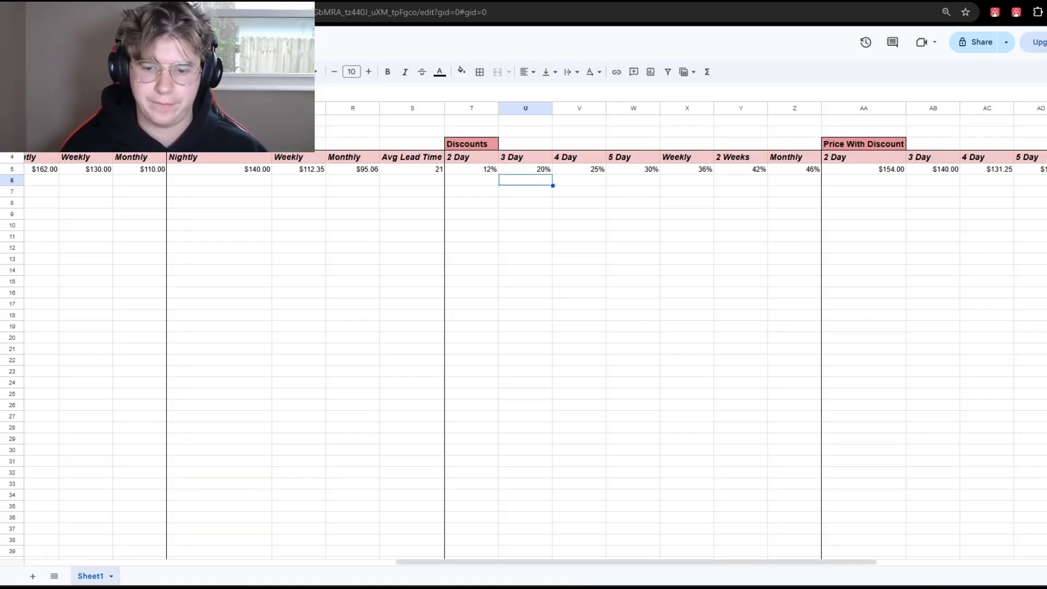
Review the Grotto row from its base price columns across to the 3 Day discount
drag(643, 561, 249, 551)
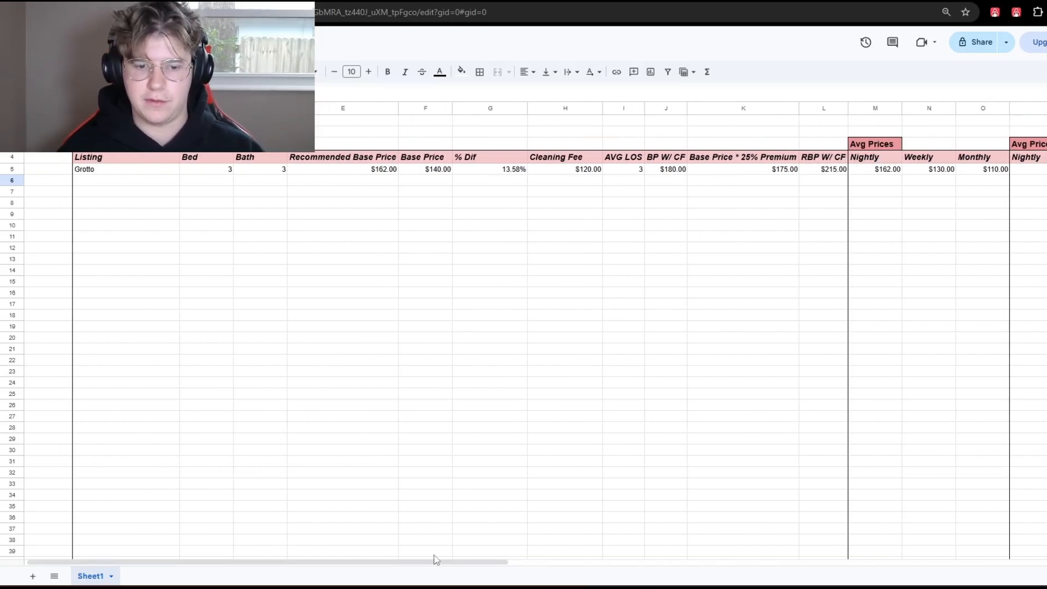
drag(435, 561, 479, 561)
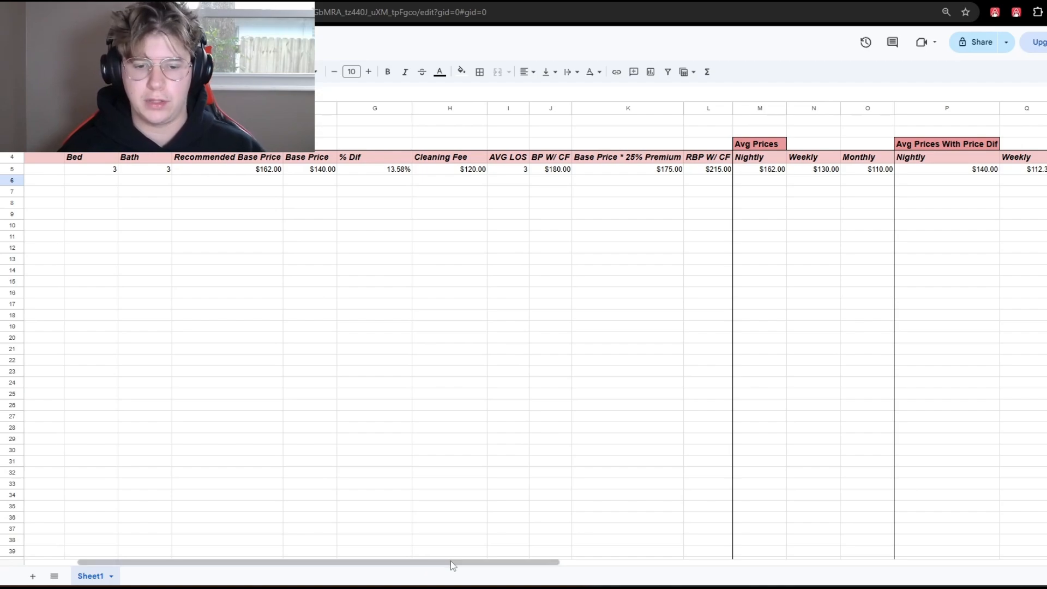
drag(450, 561, 710, 542)
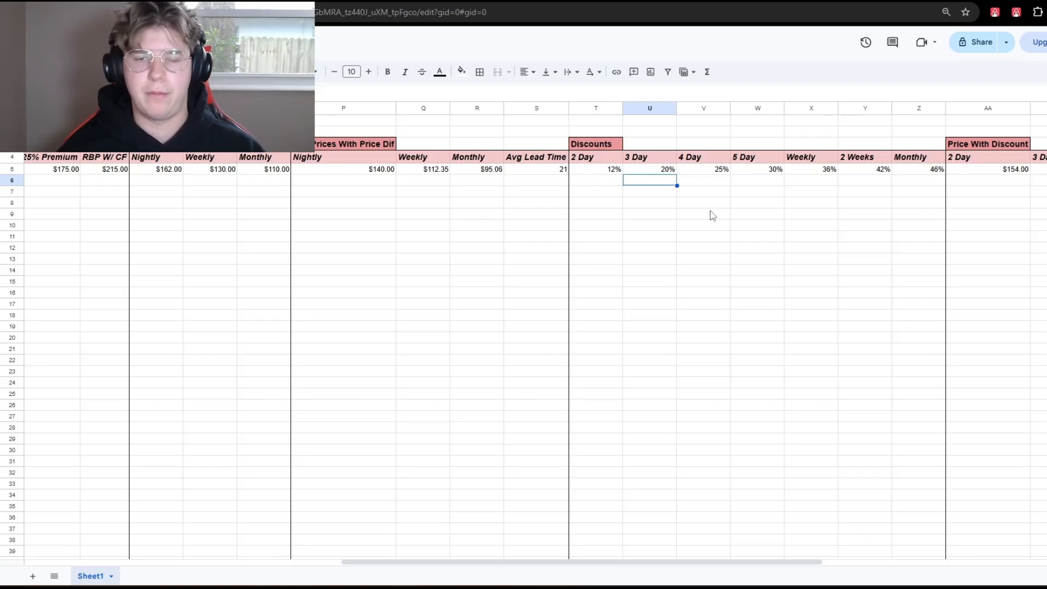
scroll(479, 506, right, 3)
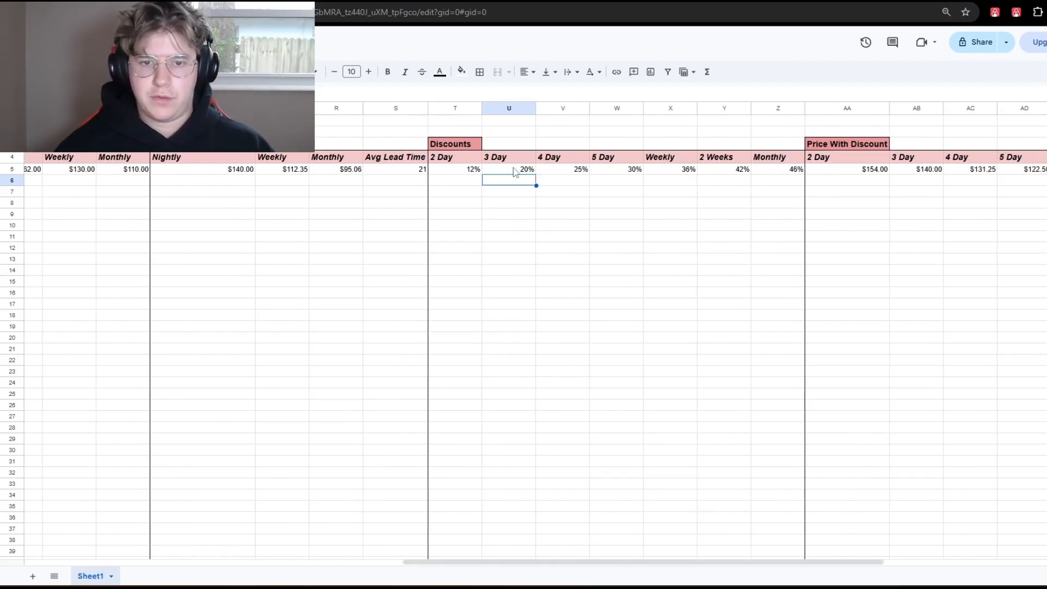
click(514, 170)
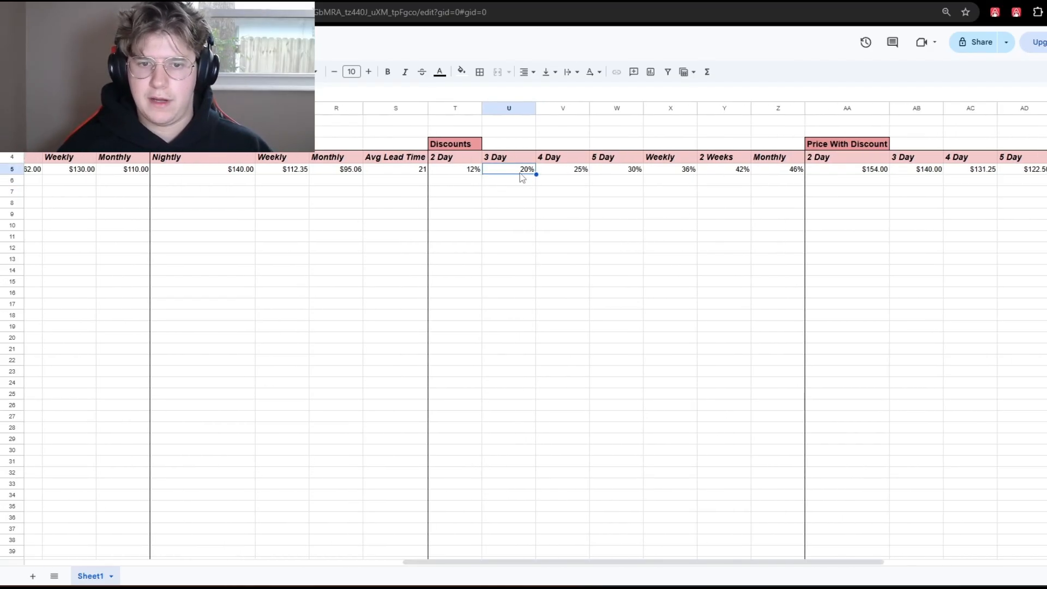
Inspect the Weekly discount formula and trace it to the adjusted weekly price and the 25% premium base price
click(666, 170)
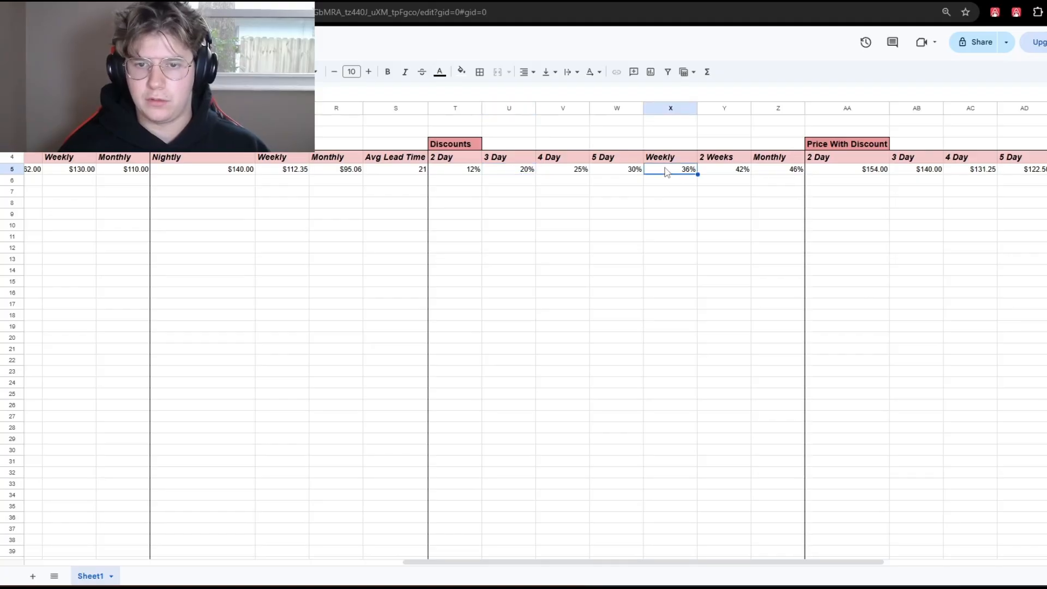
key(Return)
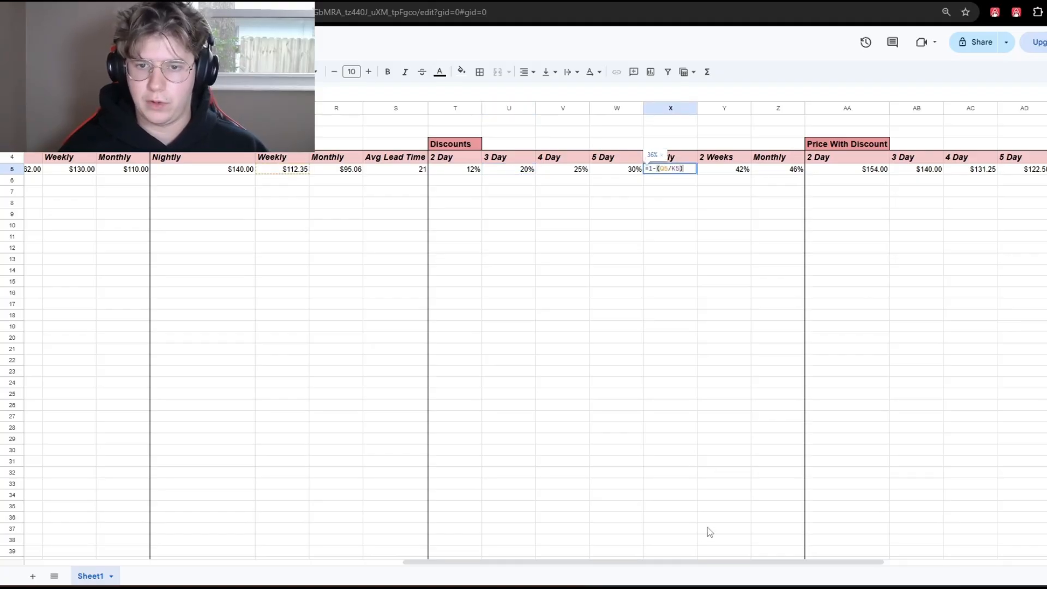
drag(649, 562, 563, 548)
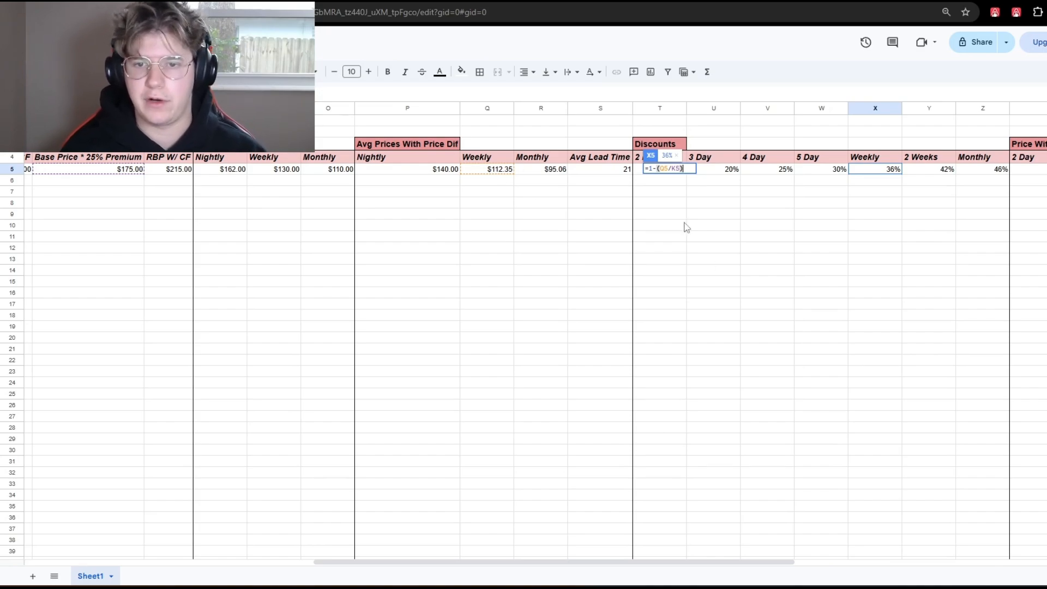
drag(477, 563, 447, 562)
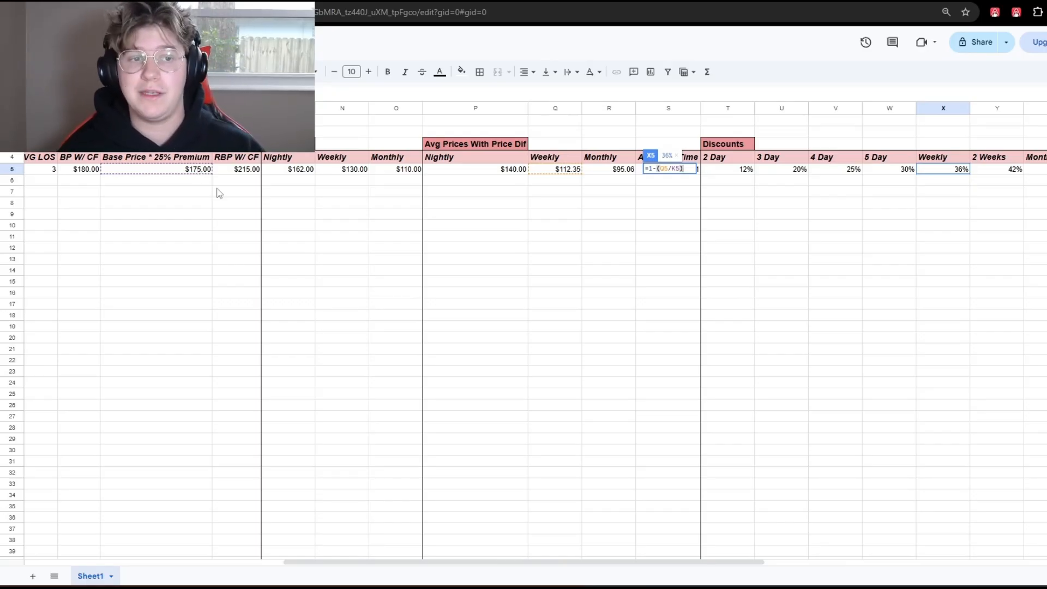
drag(626, 563, 687, 565)
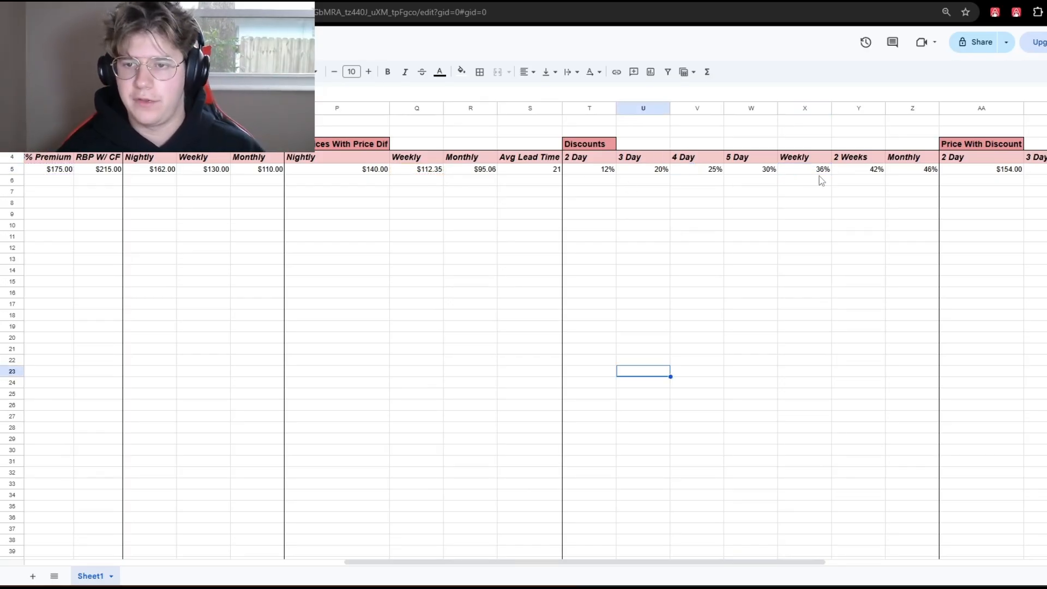
Inspect the Monthly discount formula and trace it to the adjusted monthly price and the 25% premium base price
click(817, 170)
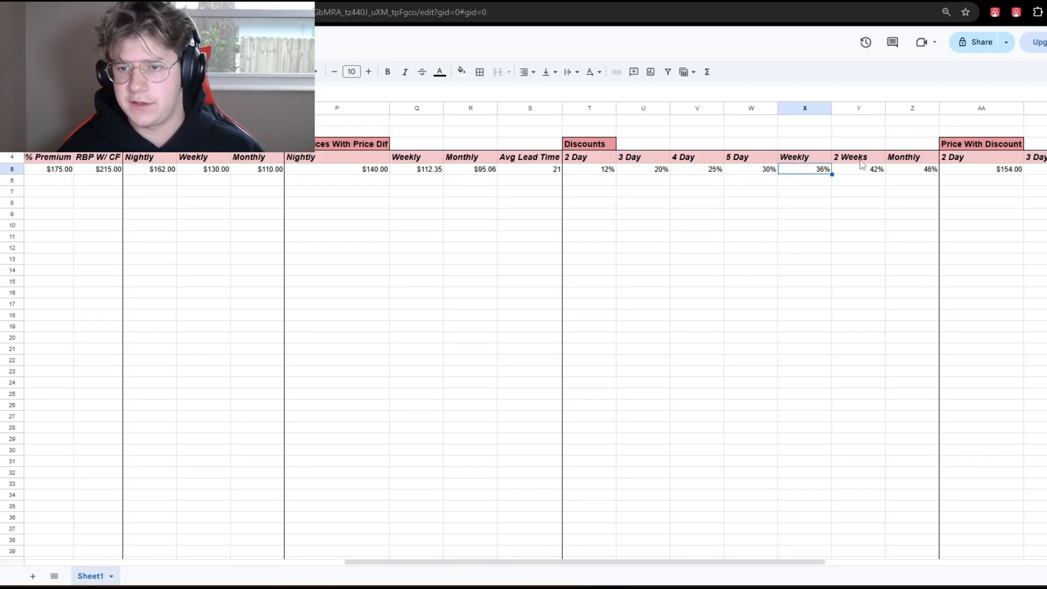
double_click(904, 168)
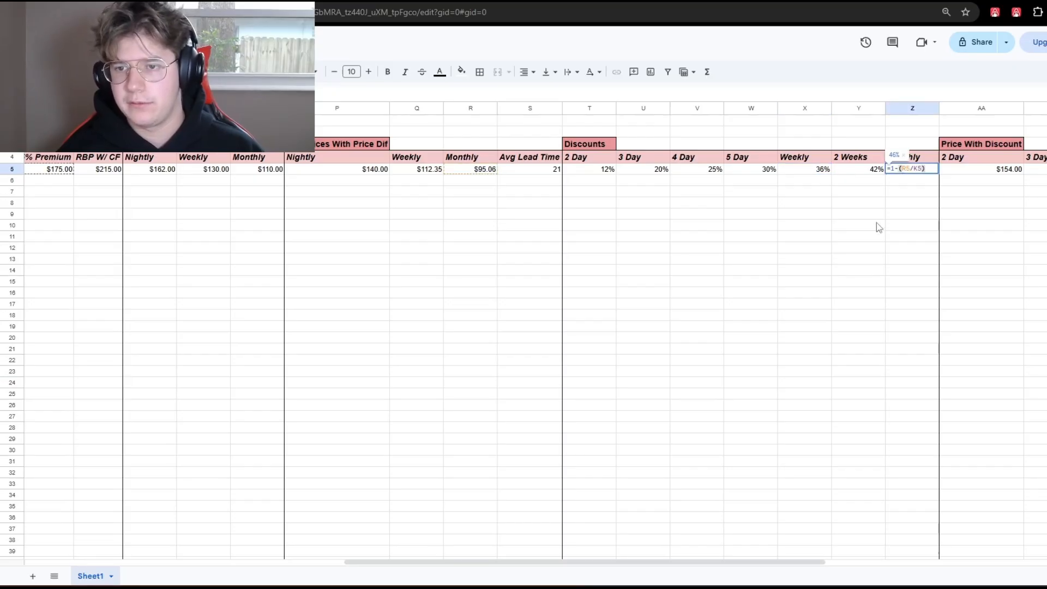
drag(565, 562, 450, 554)
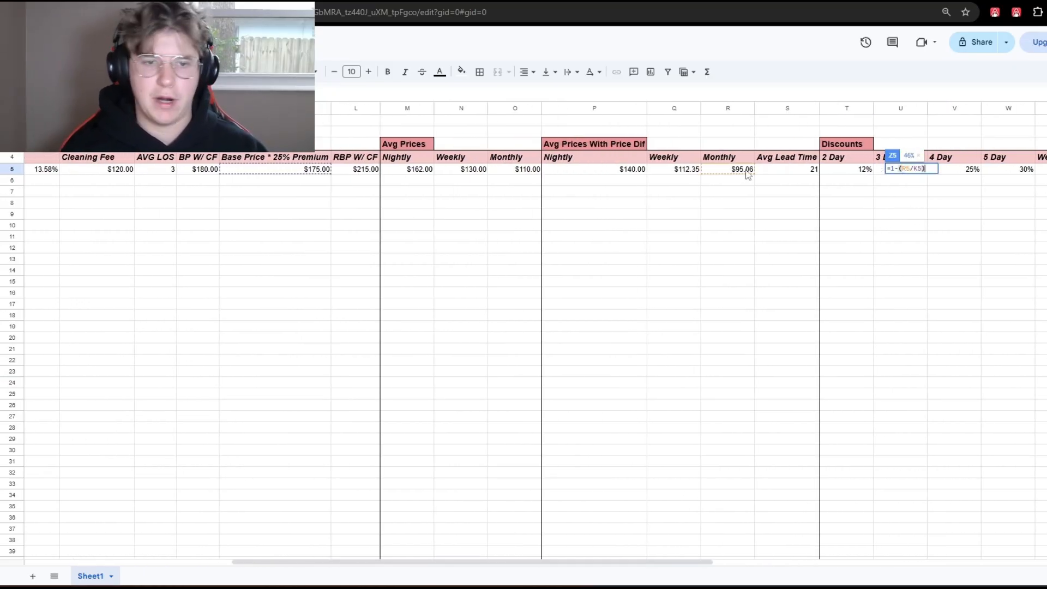
click(533, 171)
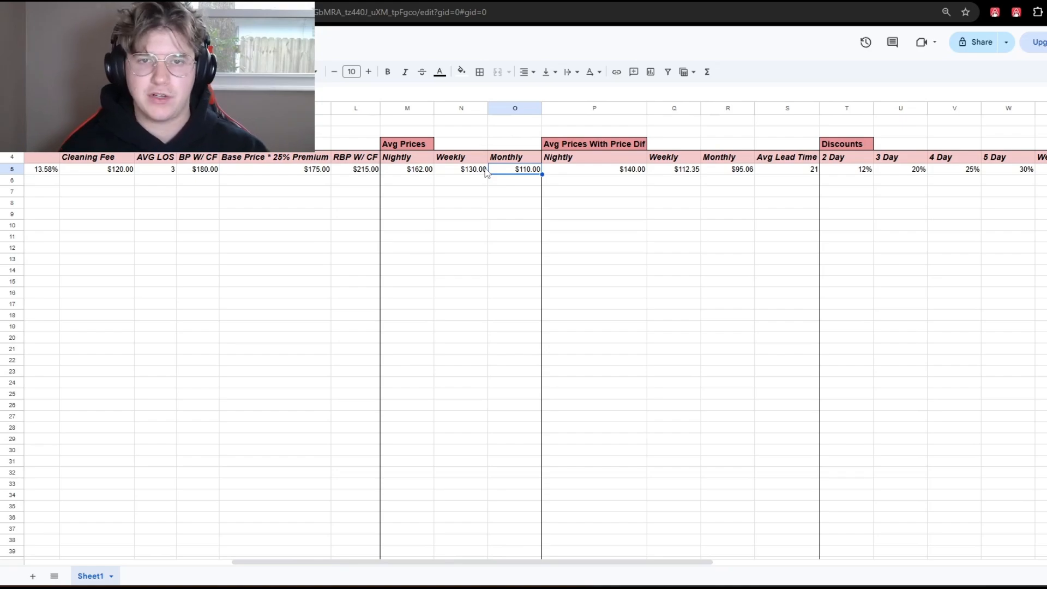
Inspect the formula behind the Grotto listing's Monthly value under Avg Prices With Price Dif
click(740, 174)
double_click(740, 173)
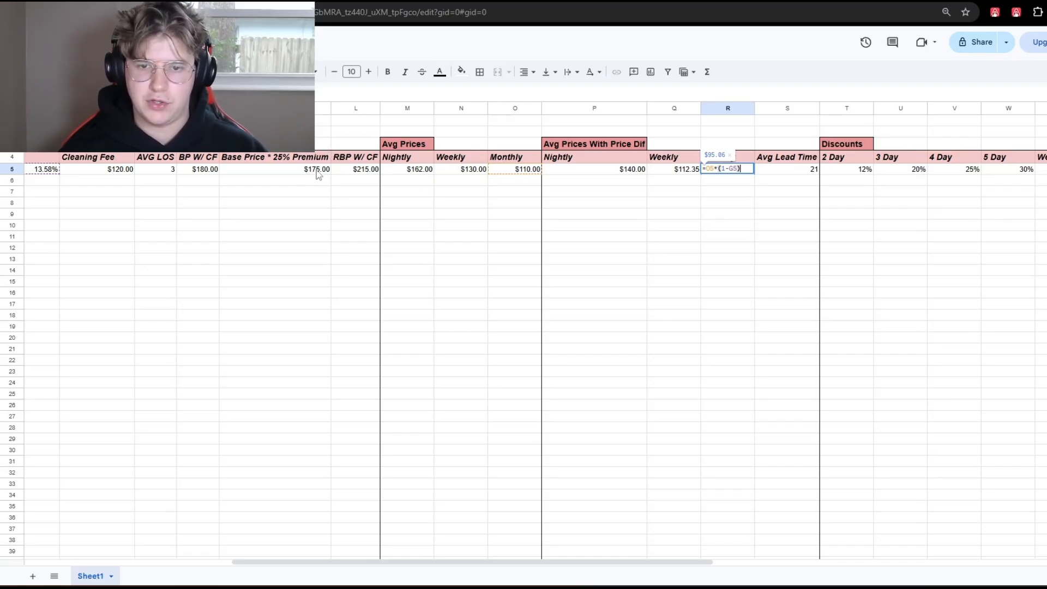
click(760, 237)
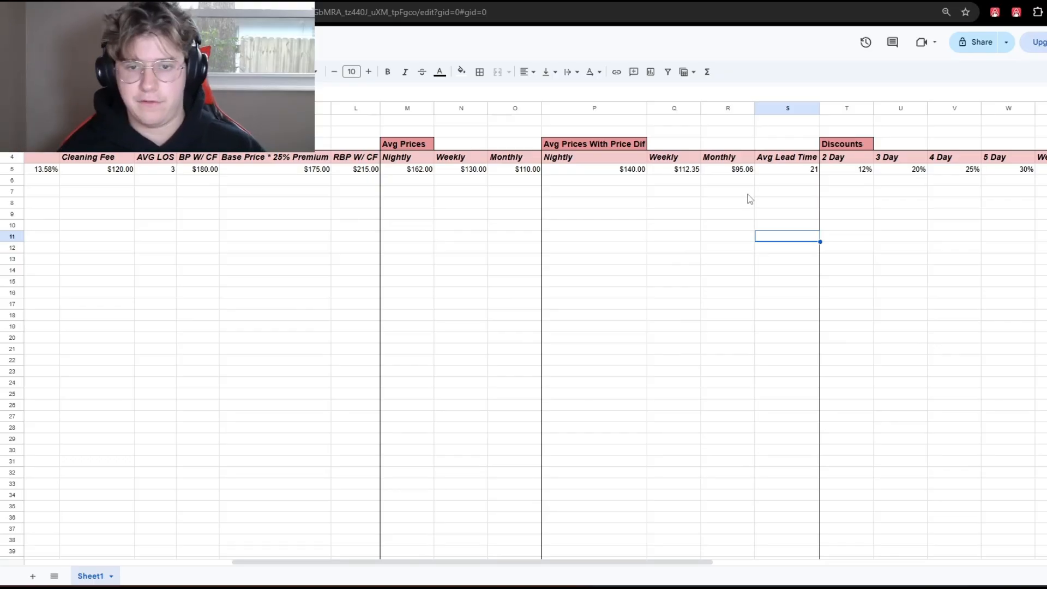
Review the Grotto listing's Monthly, 2 Day and 3 Day values in the Discounts columns
drag(507, 561, 633, 562)
click(869, 169)
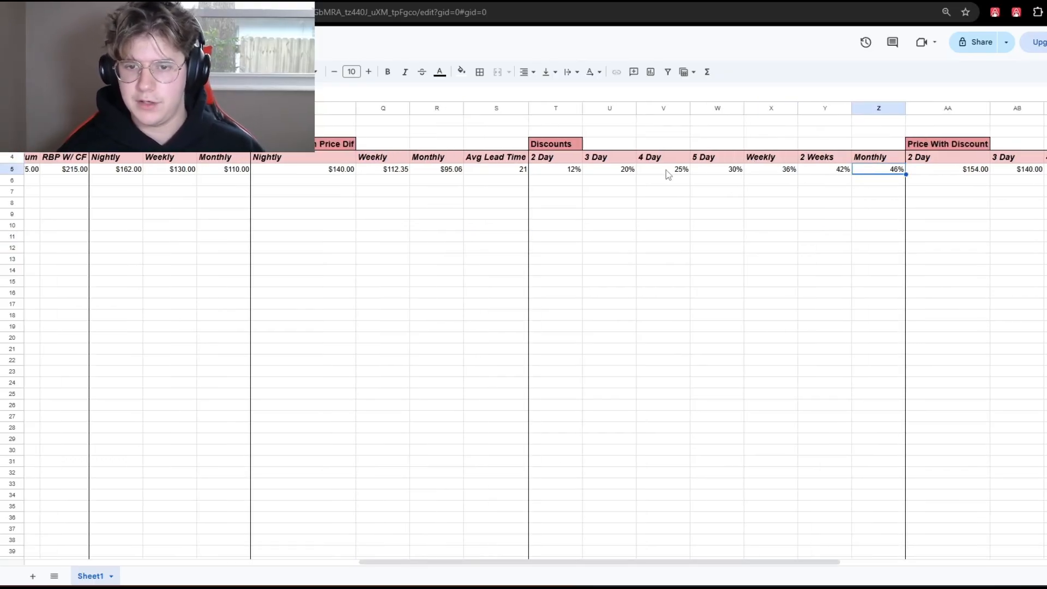
click(555, 172)
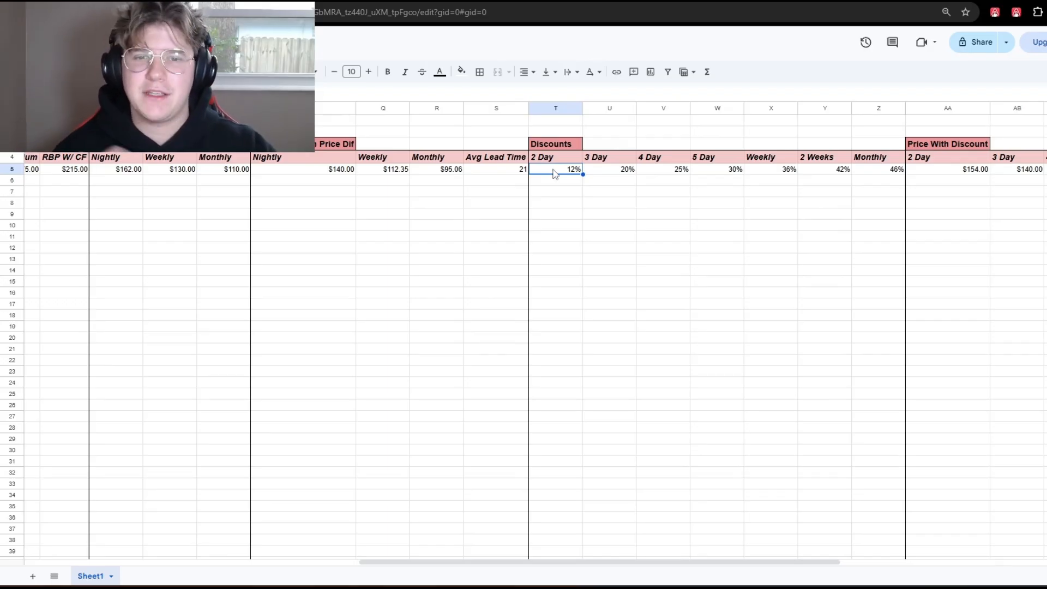
click(606, 171)
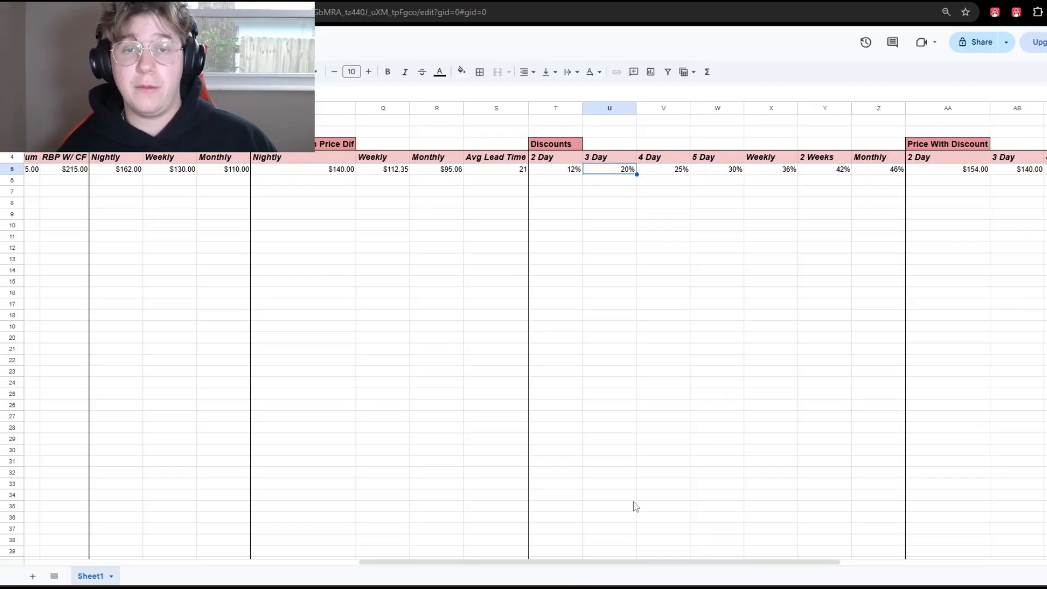
Inspect the Grotto listing's BP W/ CF formula and review the Cleaning Fee value it uses
drag(624, 562, 369, 553)
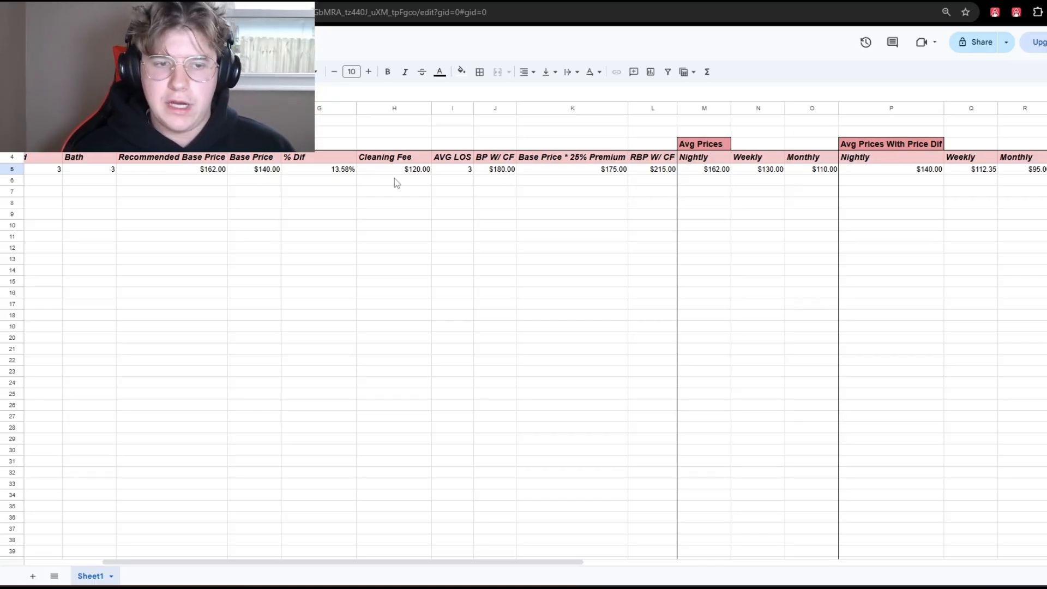
double_click(498, 174)
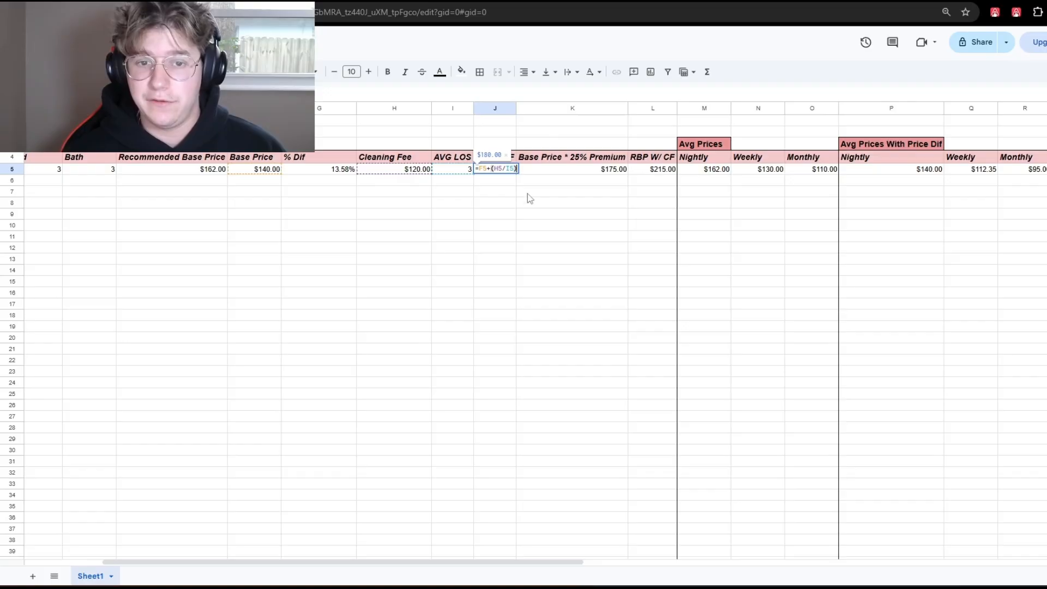
click(574, 531)
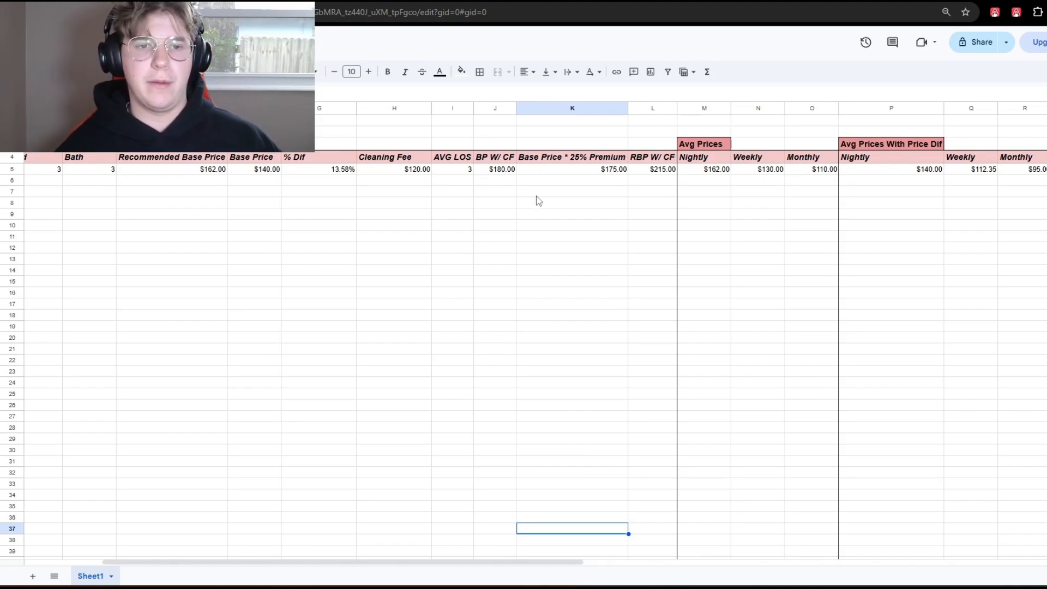
click(425, 171)
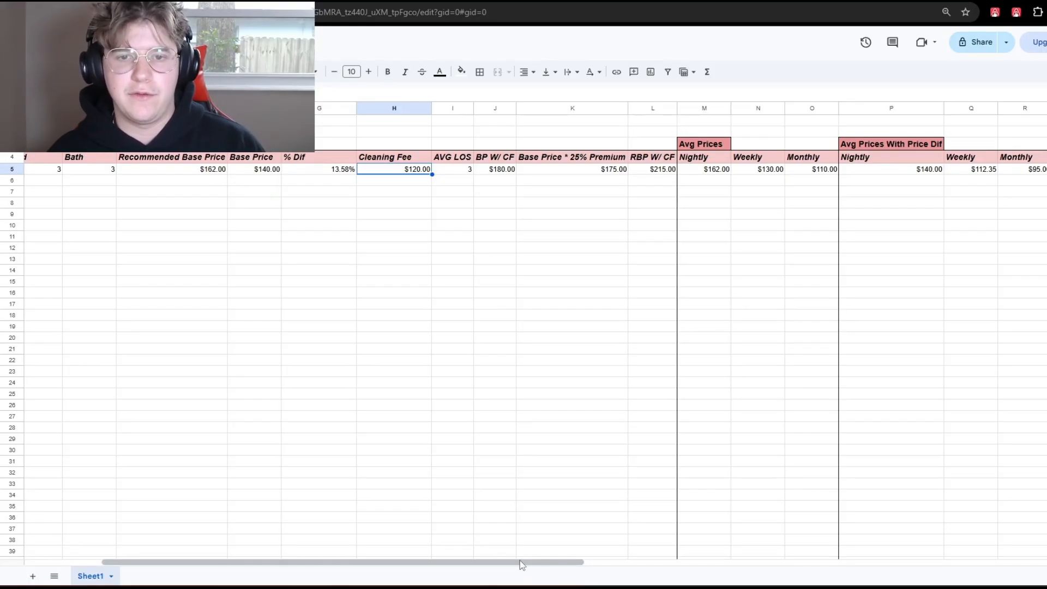
drag(519, 560, 571, 550)
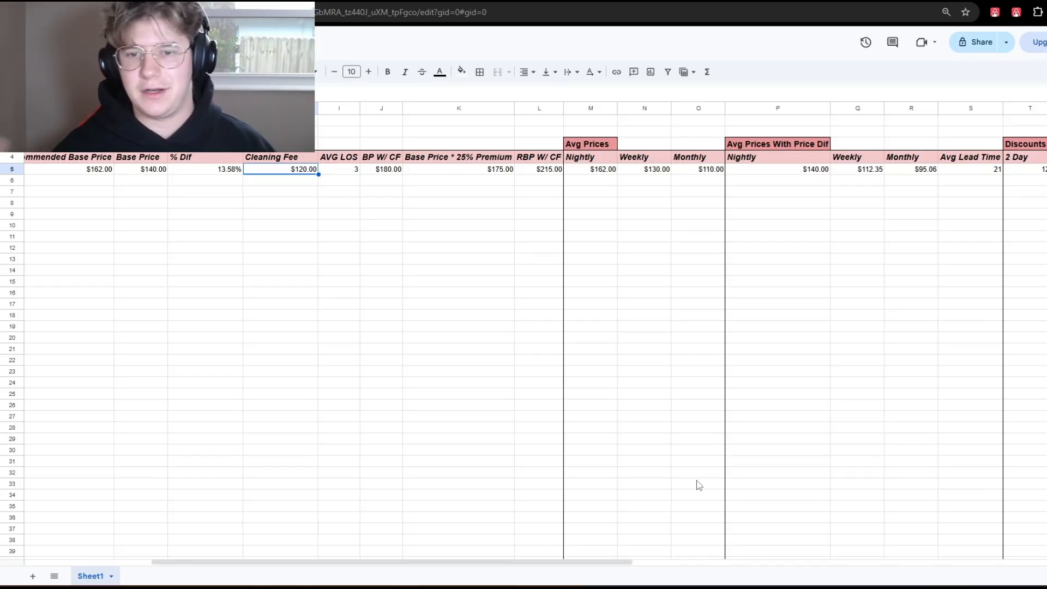
Review the Grotto listing's Price With Discount values, selecting its discounted 3 Day price
click(598, 553)
drag(574, 562, 984, 553)
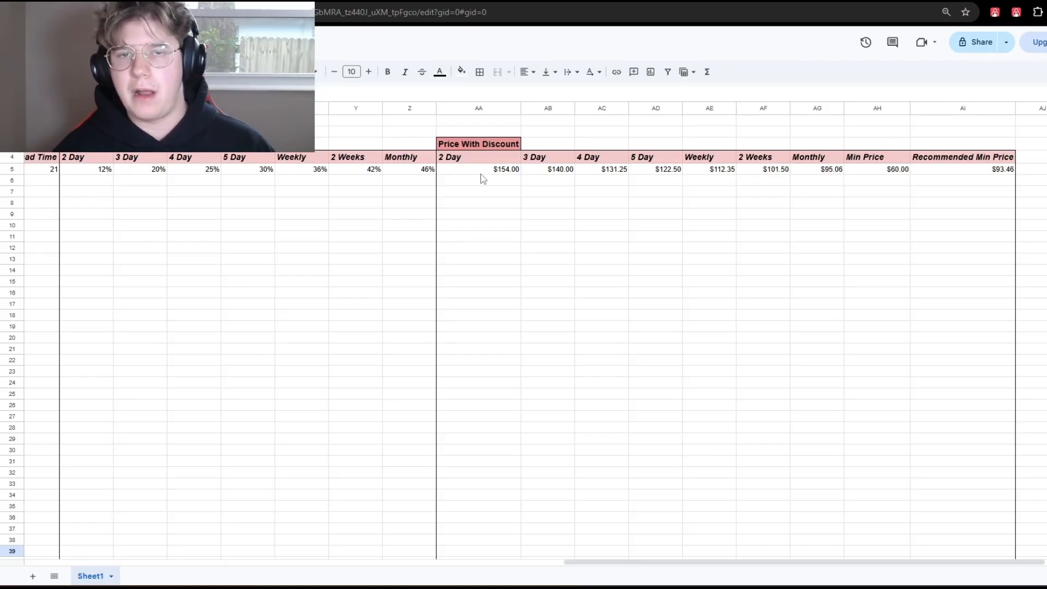
click(548, 172)
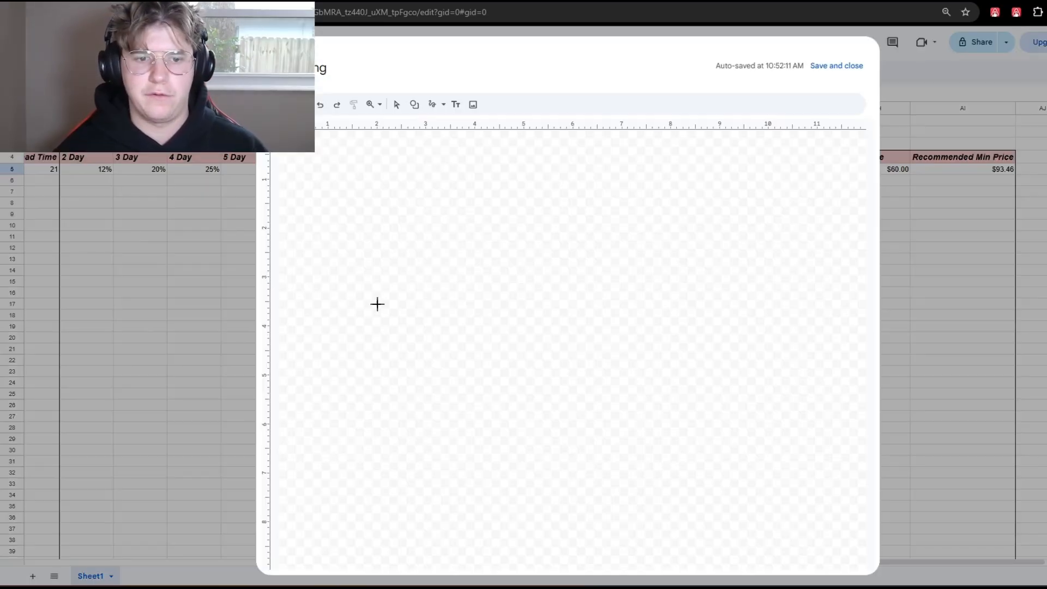
Handwrite the numbers 1 to 7 in a row across the middle of the drawing canvas
drag(388, 343, 389, 391)
drag(460, 351, 481, 383)
mouse_move(524, 351)
mouse_down()
mouse_move(539, 363)
mouse_move(522, 389)
mouse_up()
drag(617, 355, 634, 373)
drag(636, 361, 637, 399)
drag(713, 370, 695, 404)
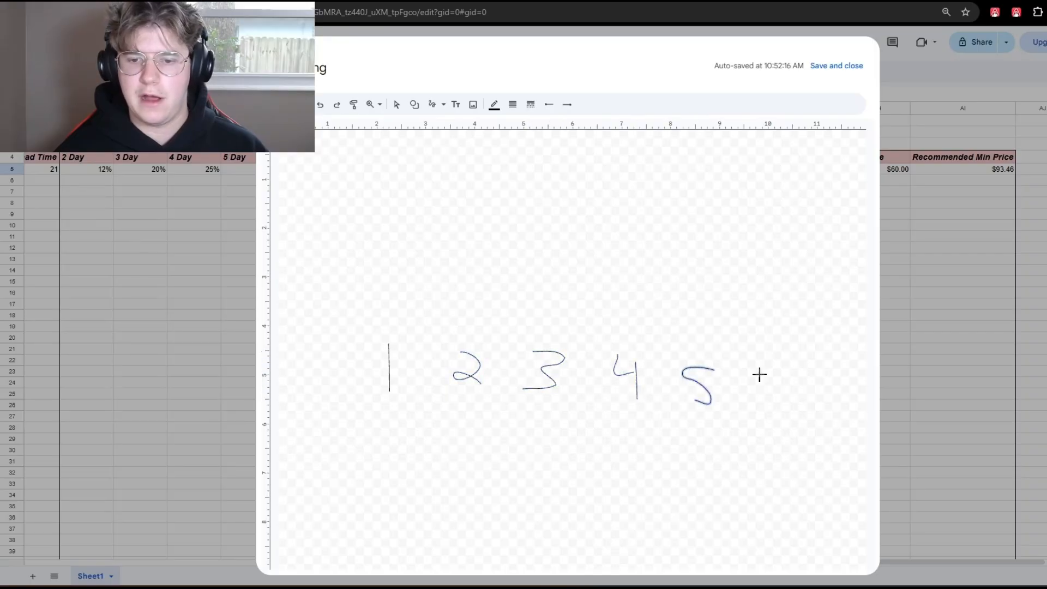
drag(791, 369, 775, 391)
drag(832, 374, 845, 405)
drag(870, 387, 872, 404)
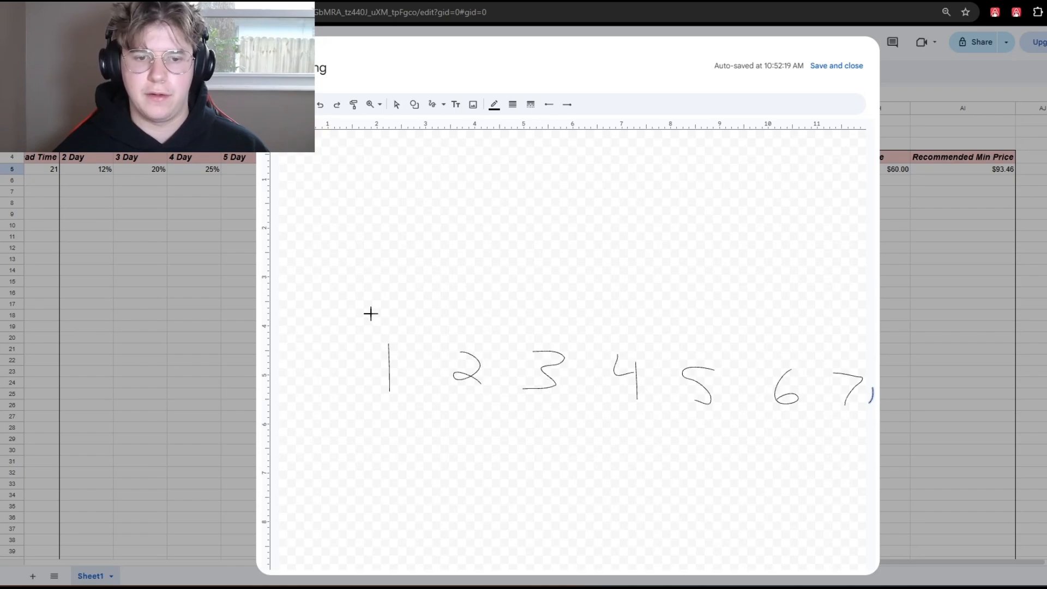
drag(375, 314, 430, 307)
key(ctrl+z)
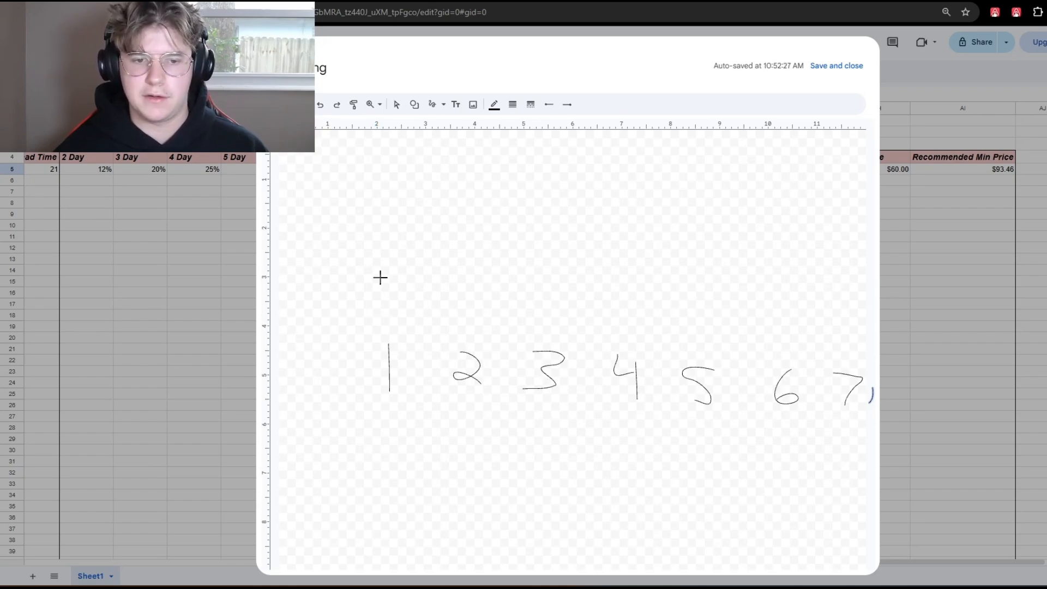
mouse_move(382, 278)
mouse_down()
mouse_move(544, 187)
mouse_move(573, 187)
mouse_move(598, 192)
mouse_move(757, 299)
mouse_move(800, 304)
mouse_move(871, 190)
mouse_up()
key(ctrl+z)
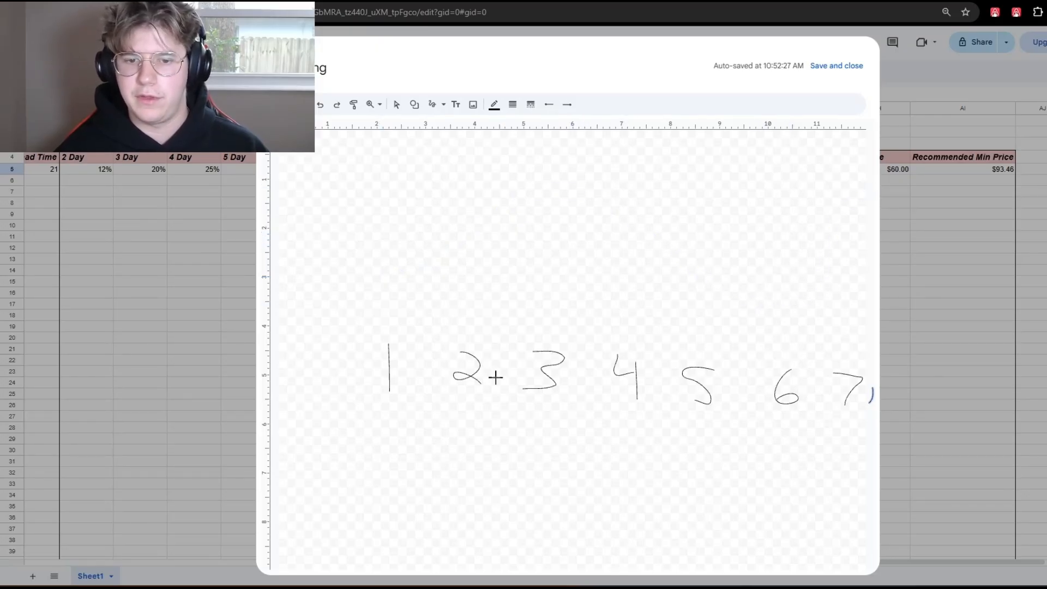
drag(346, 309, 861, 188)
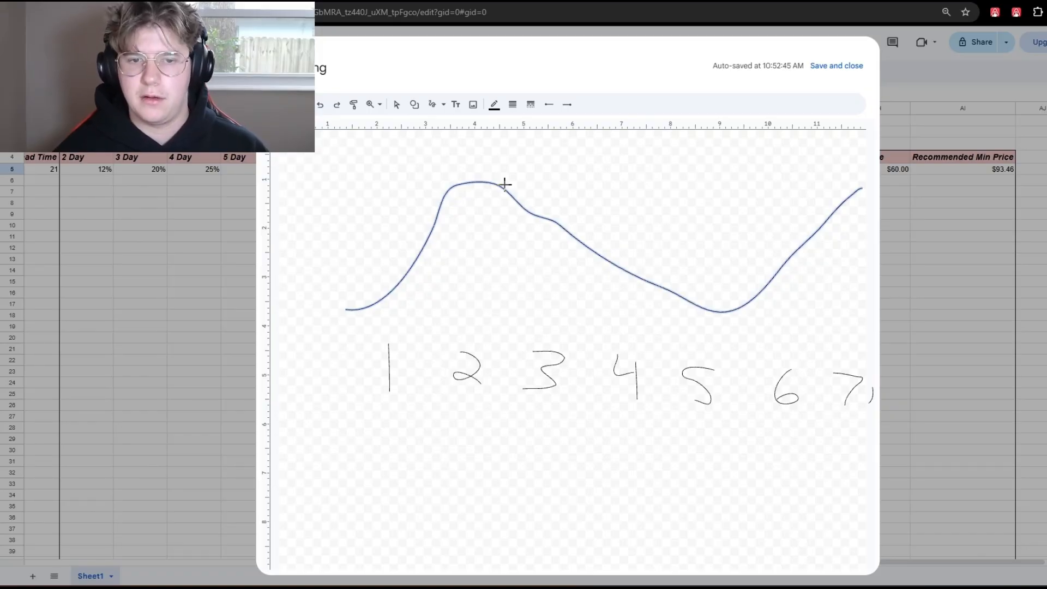
mouse_move(499, 183)
mouse_down()
mouse_move(567, 206)
mouse_move(603, 257)
mouse_up()
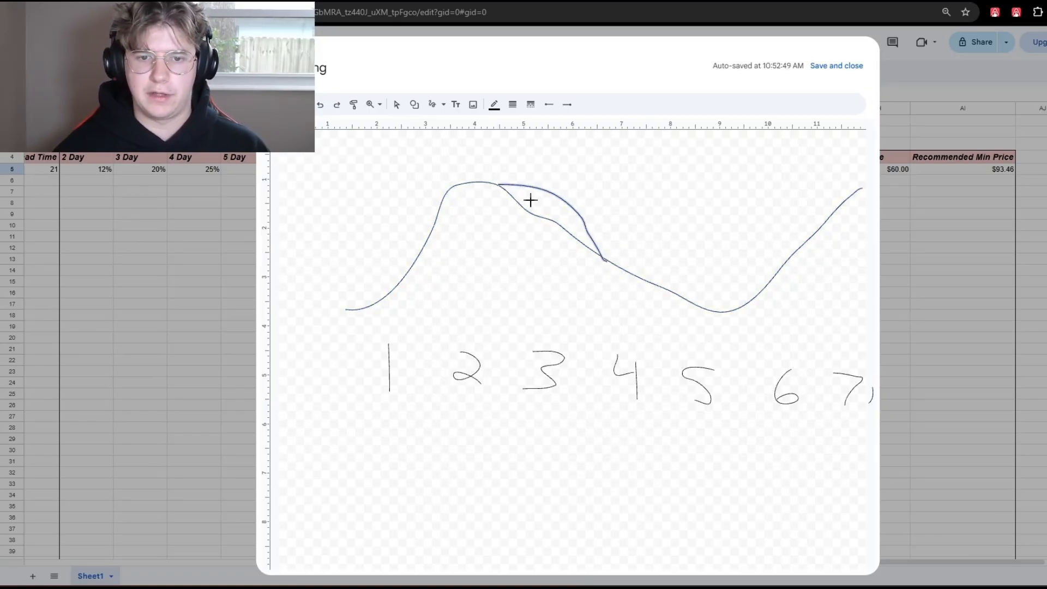
Draw one smooth wave-shaped curve above the numbers, peaking over 3 and dipping just before 6, and save and close the drawing
mouse_move(361, 315)
mouse_down()
mouse_move(562, 207)
mouse_move(604, 207)
mouse_move(764, 315)
mouse_move(816, 334)
mouse_move(867, 255)
mouse_move(664, 256)
mouse_move(815, 281)
mouse_move(844, 258)
mouse_up()
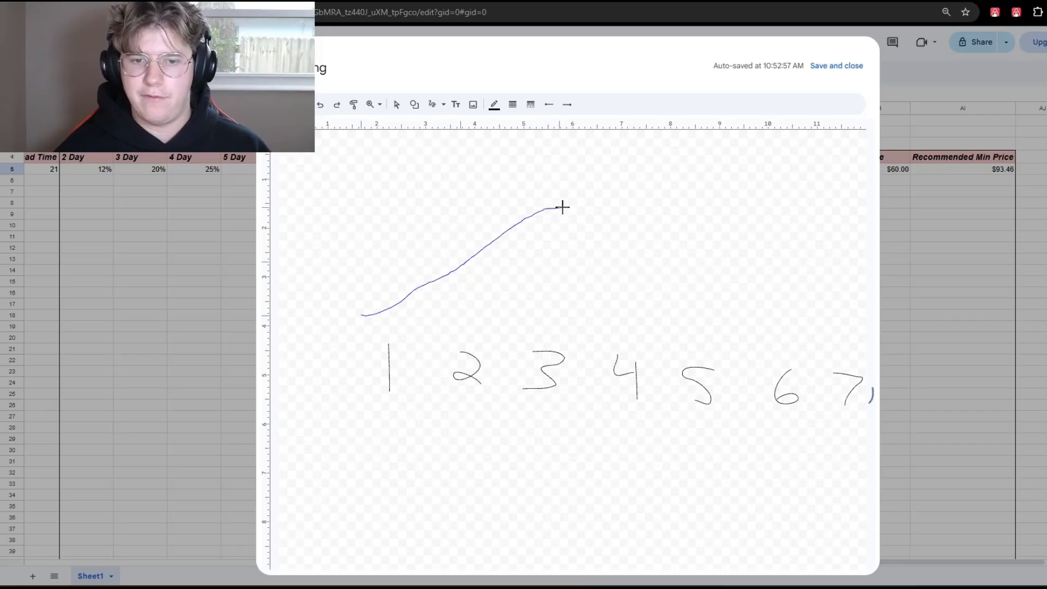
key(ctrl+z)
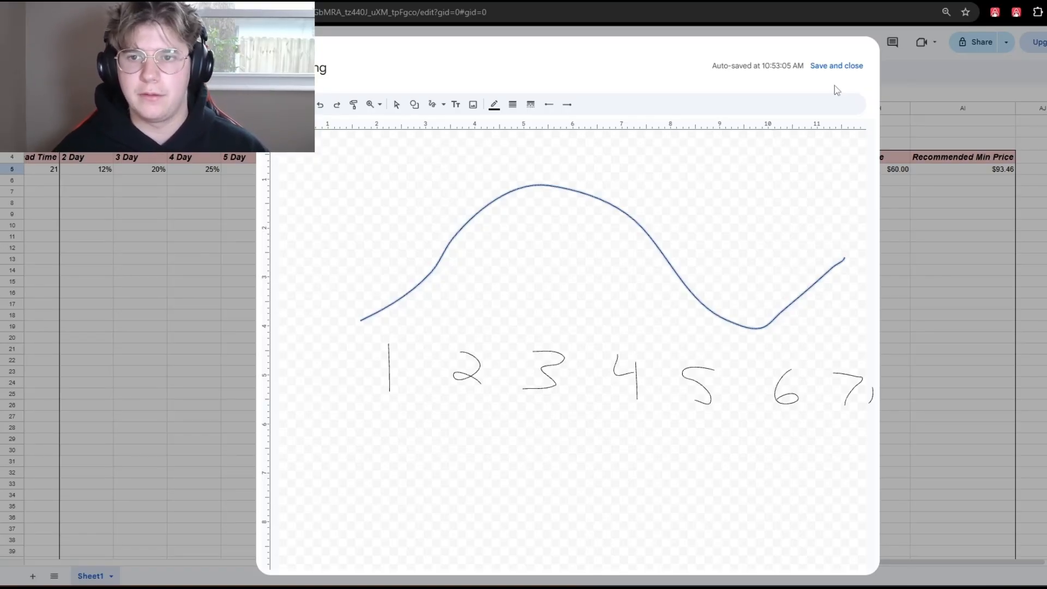
click(837, 65)
click(993, 403)
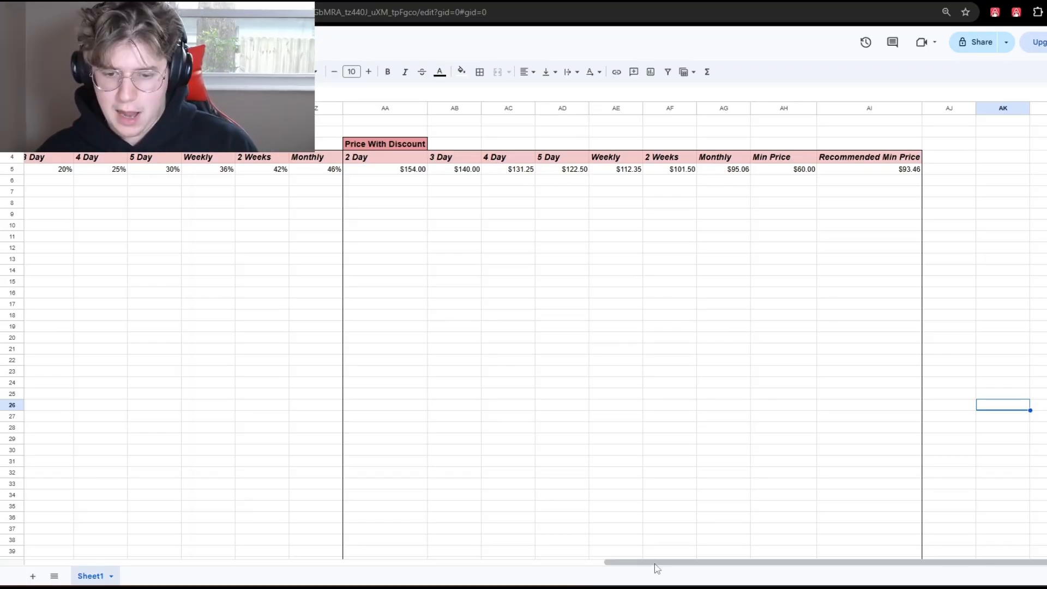
Review the Grotto listing's Min Price value
drag(656, 568, 685, 564)
click(723, 166)
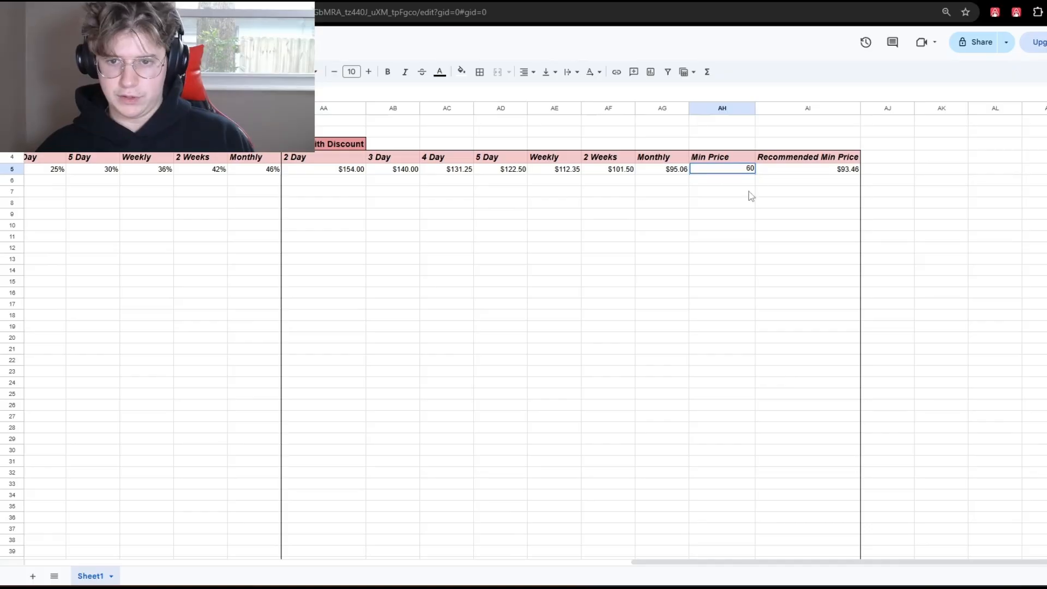
click(747, 199)
click(725, 171)
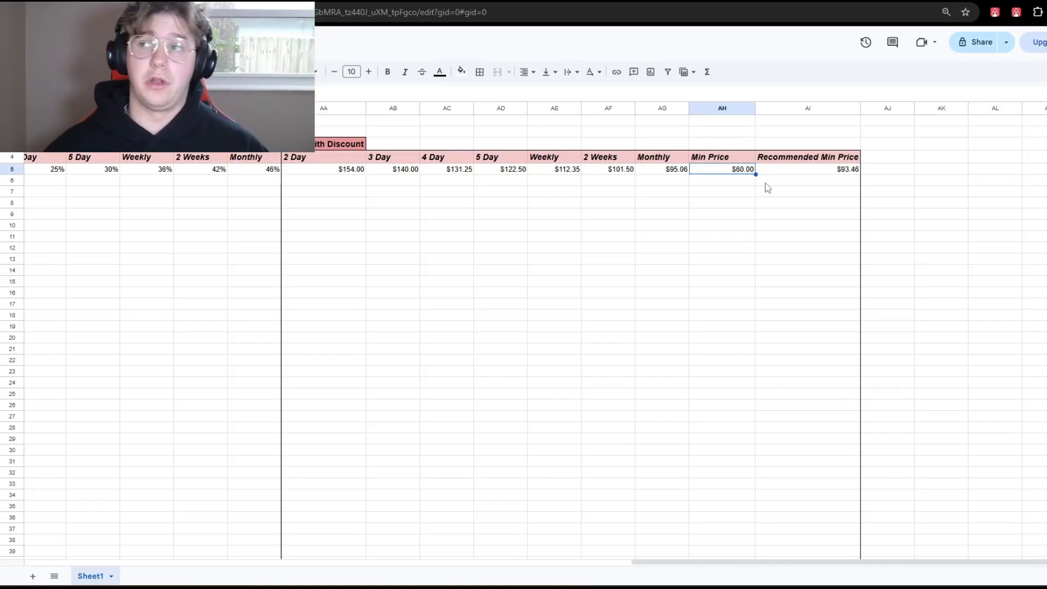
Inspect the Grotto listing's Recommended Min Price formula and trace it to the Min Price and the 2 Day to Weekly discounts
double_click(790, 169)
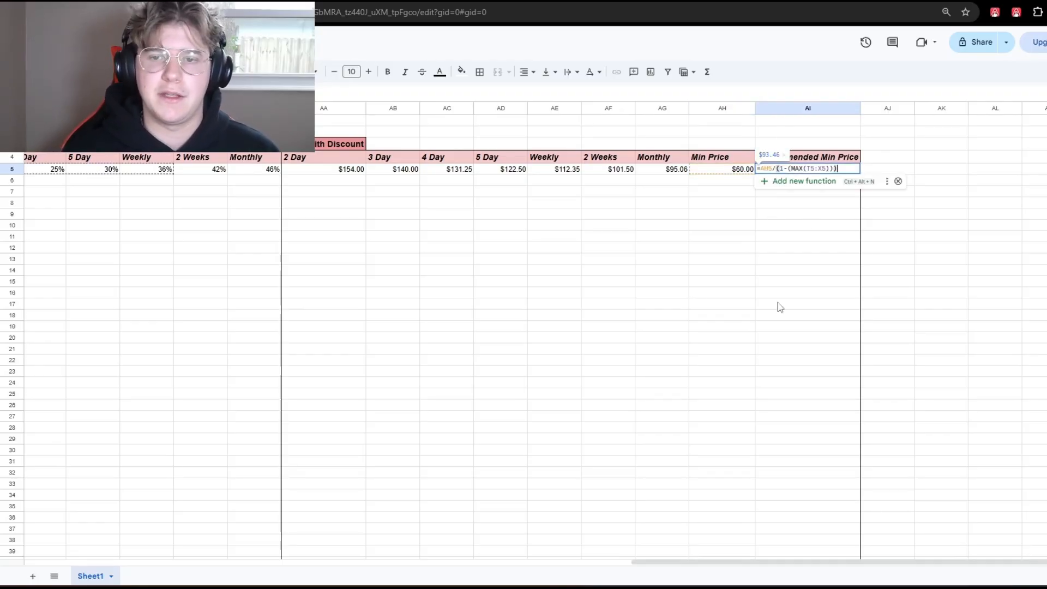
drag(721, 551, 519, 552)
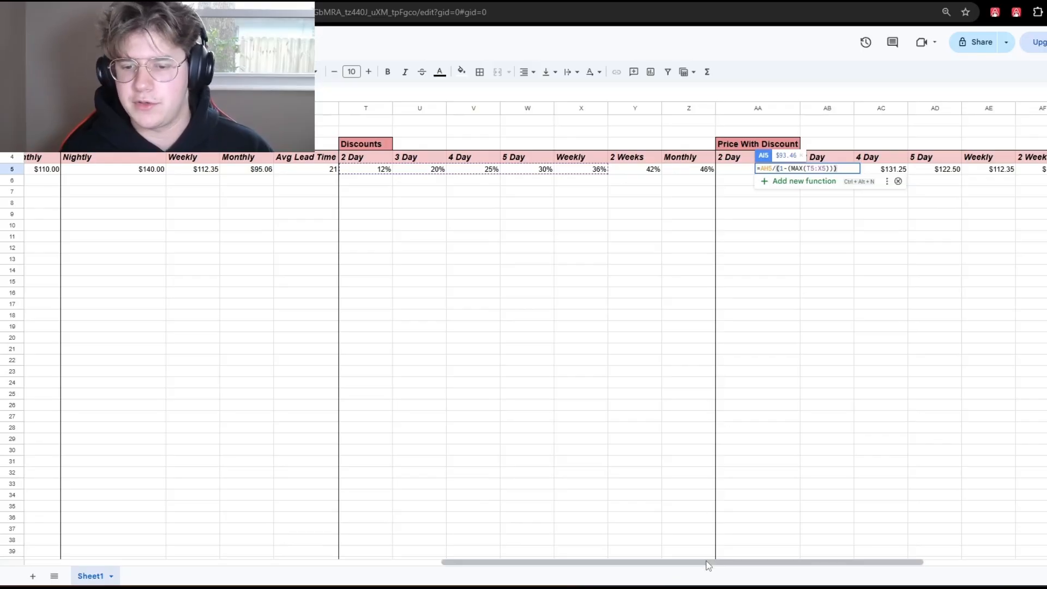
drag(707, 564, 879, 562)
click(845, 172)
double_click(844, 172)
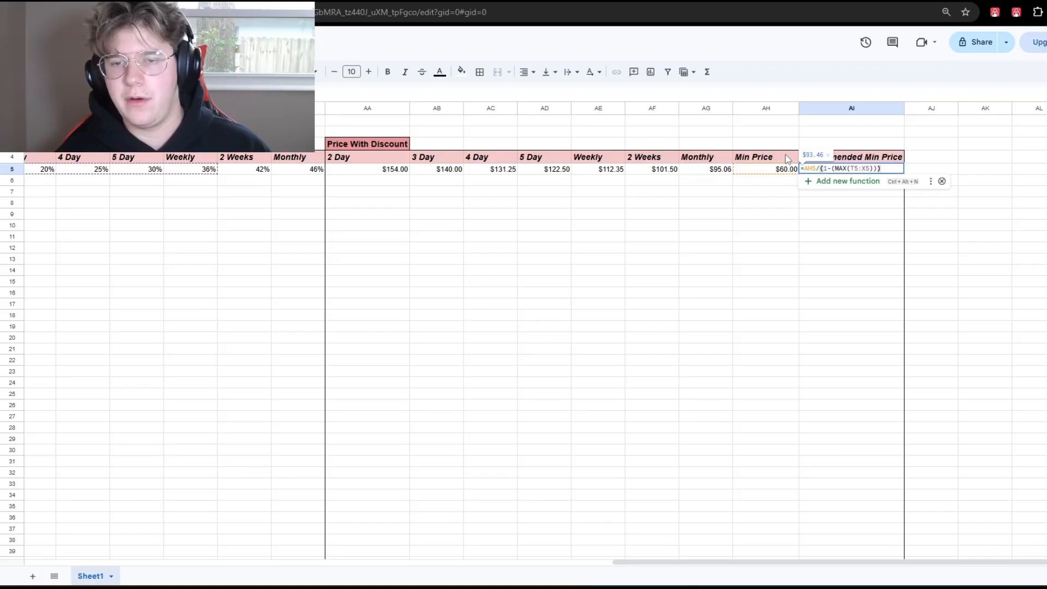
click(801, 258)
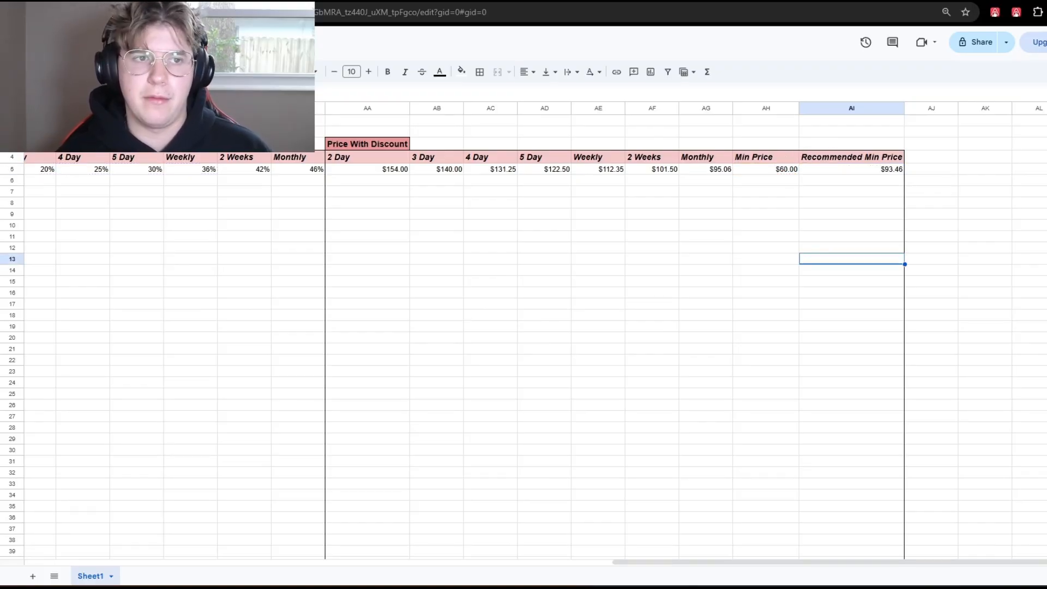
Switch to the dynamic pricing site, open a listing's calendar through the Multi Calendar, and check its Minimum price
click(348, 2)
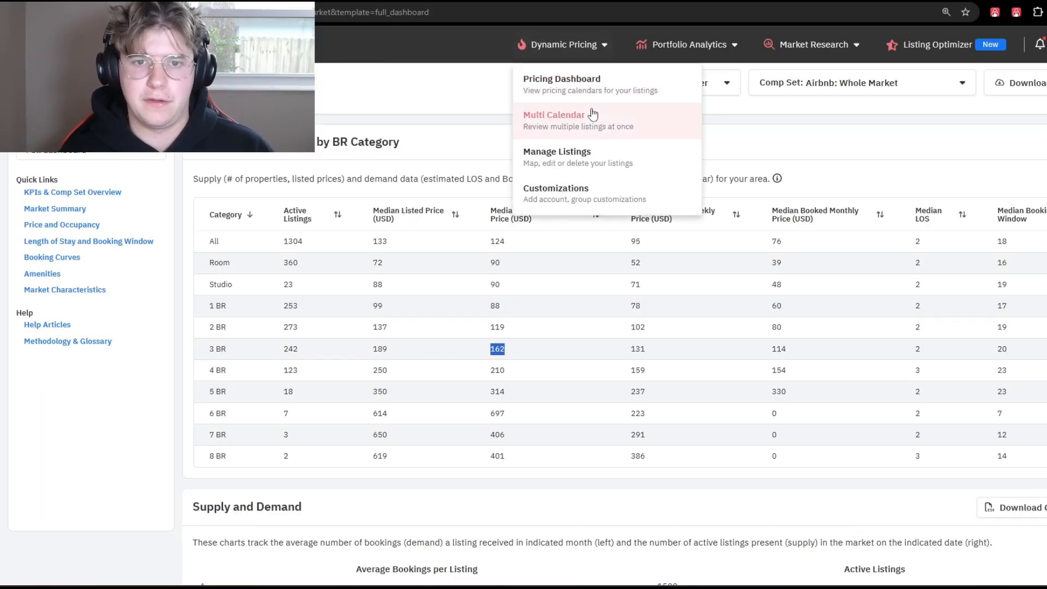
click(639, 123)
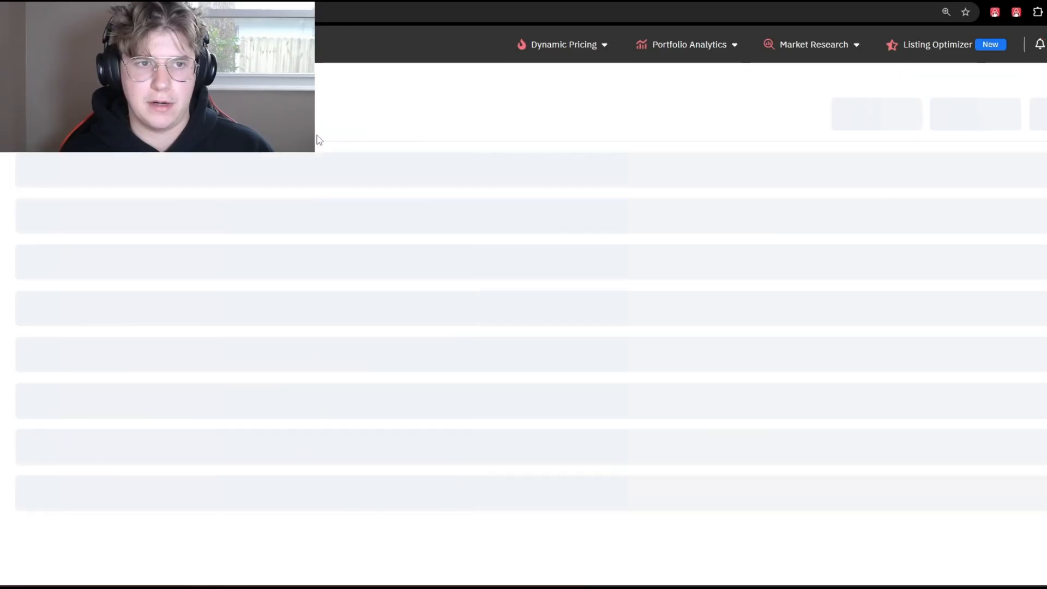
click(188, 201)
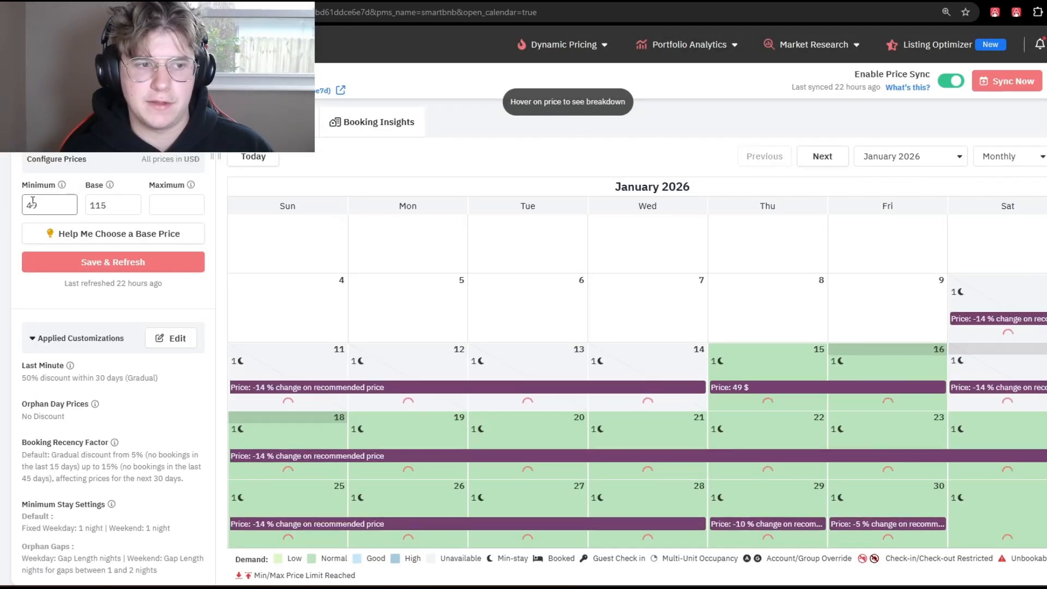
drag(39, 205, 24, 209)
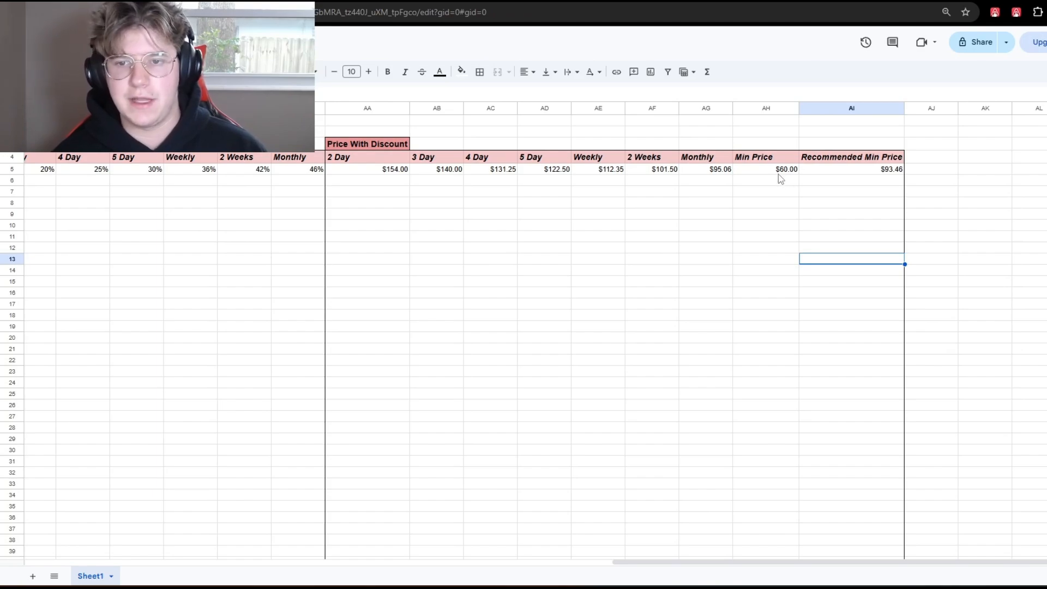
Return to the pricing spreadsheet and recheck the formula behind the Grotto listing's Recommended Min Price
double_click(871, 169)
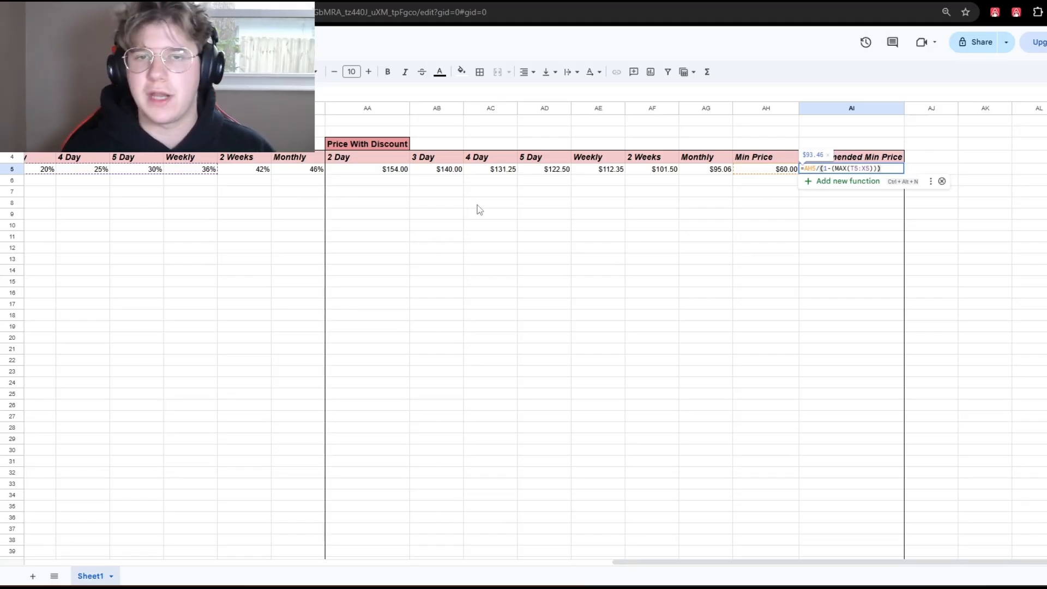
click(706, 360)
Set the Grotto listing's Base Price to 150
drag(673, 562, 136, 474)
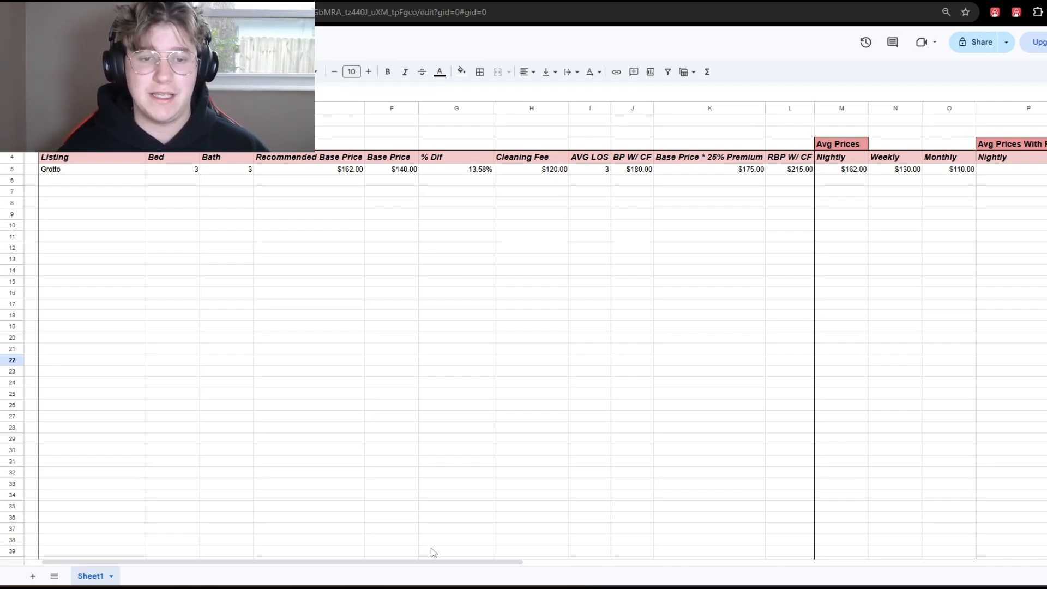
mouse_move(404, 560)
mouse_down()
mouse_move(432, 562)
mouse_move(389, 559)
mouse_up()
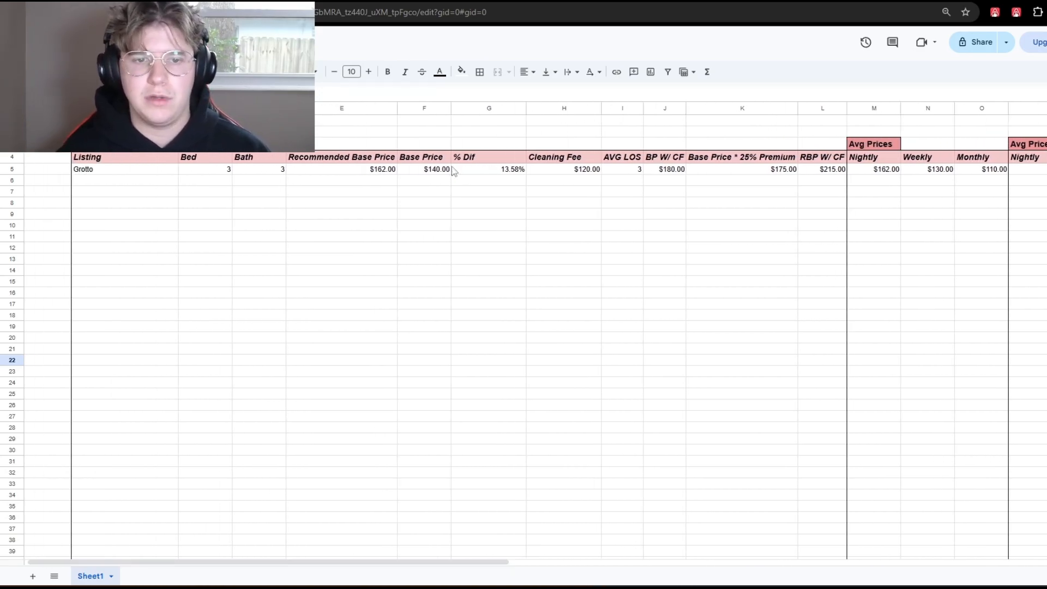
click(434, 174)
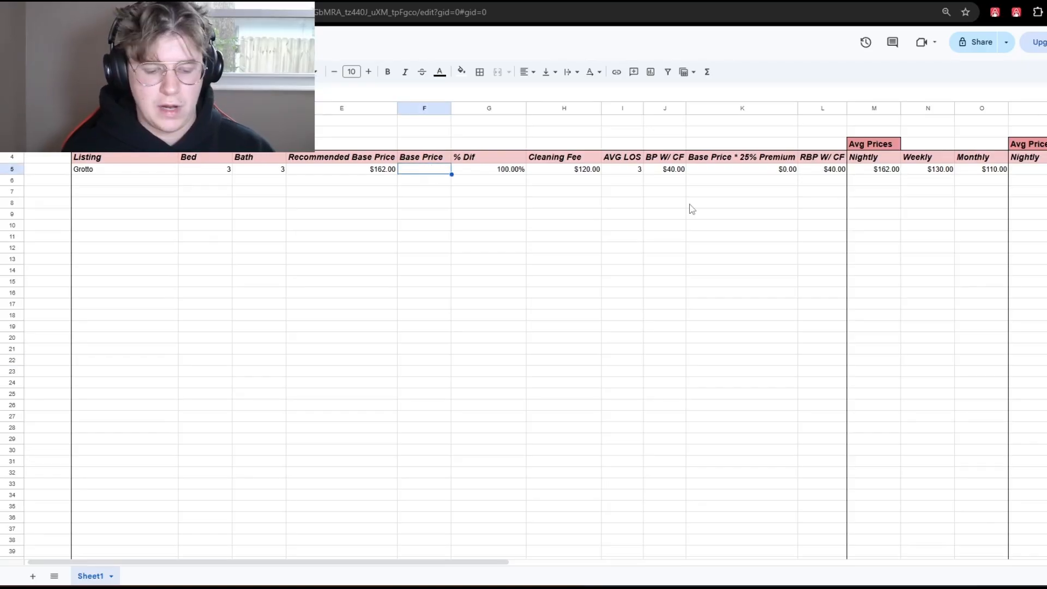
text(150)
key(Return)
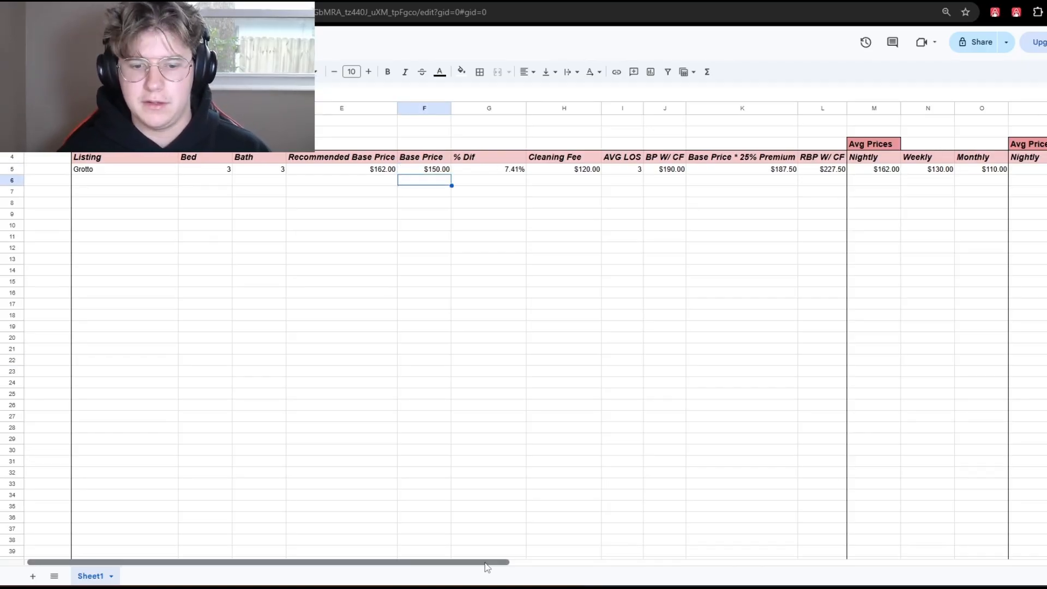
Review how the new base price carries through the Grotto listing's premium, market-adjusted and discount columns, and select the listing's name
drag(485, 561, 542, 519)
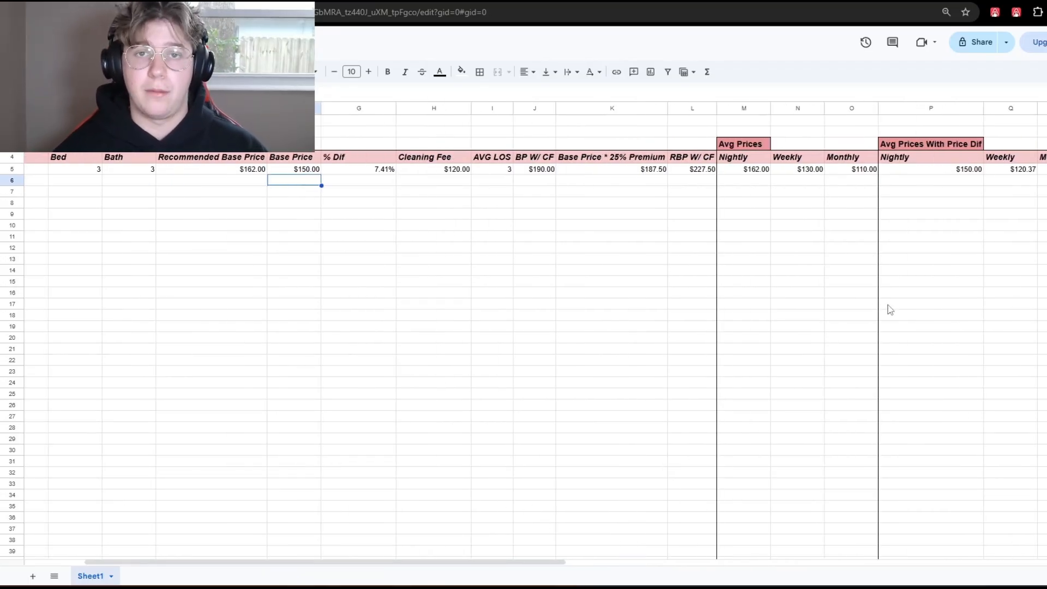
scroll(562, 513, right, 5)
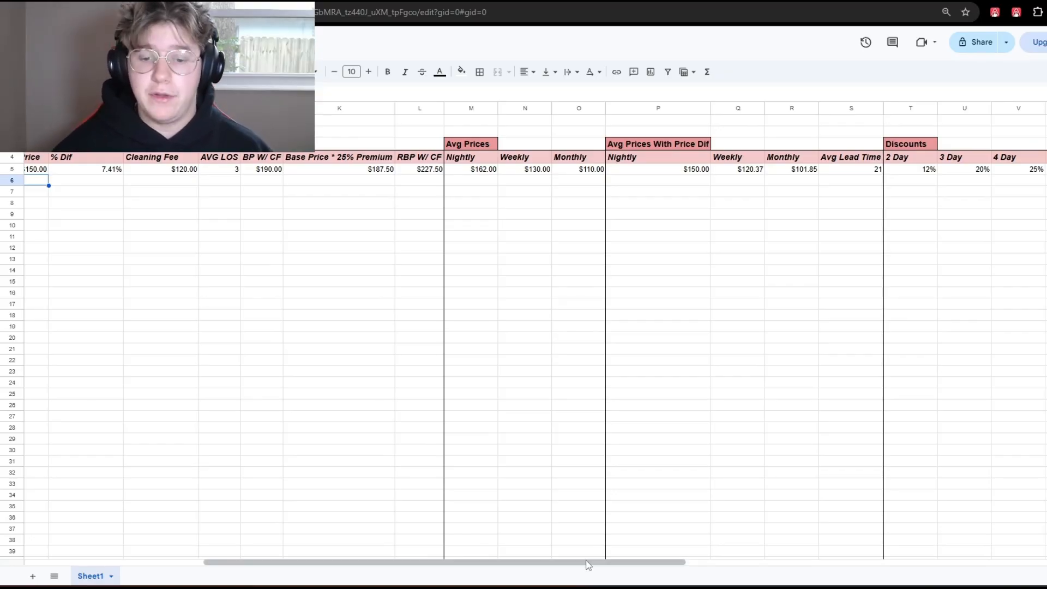
drag(586, 562, 311, 556)
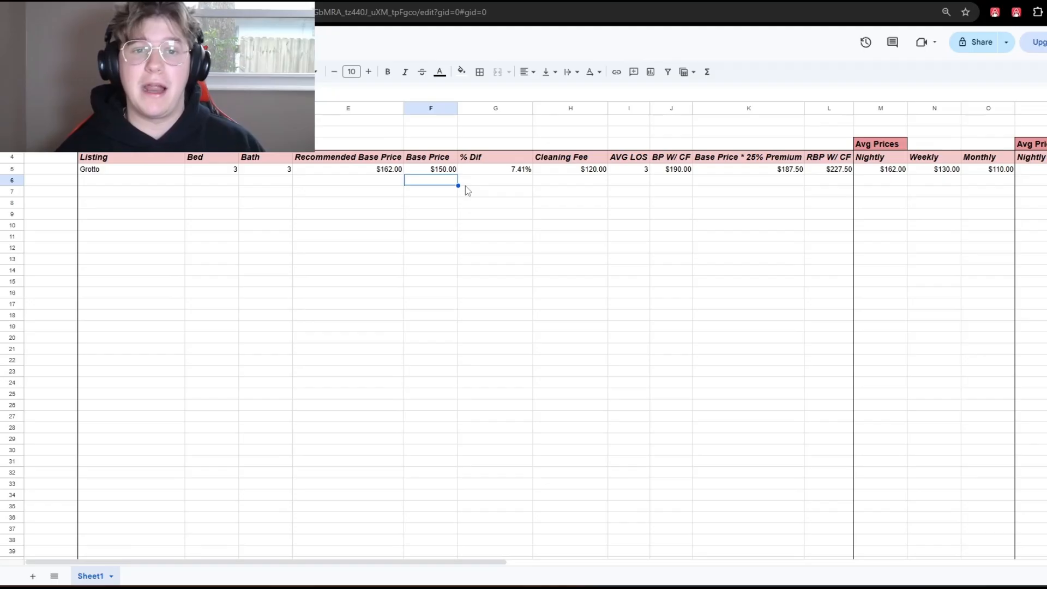
click(143, 170)
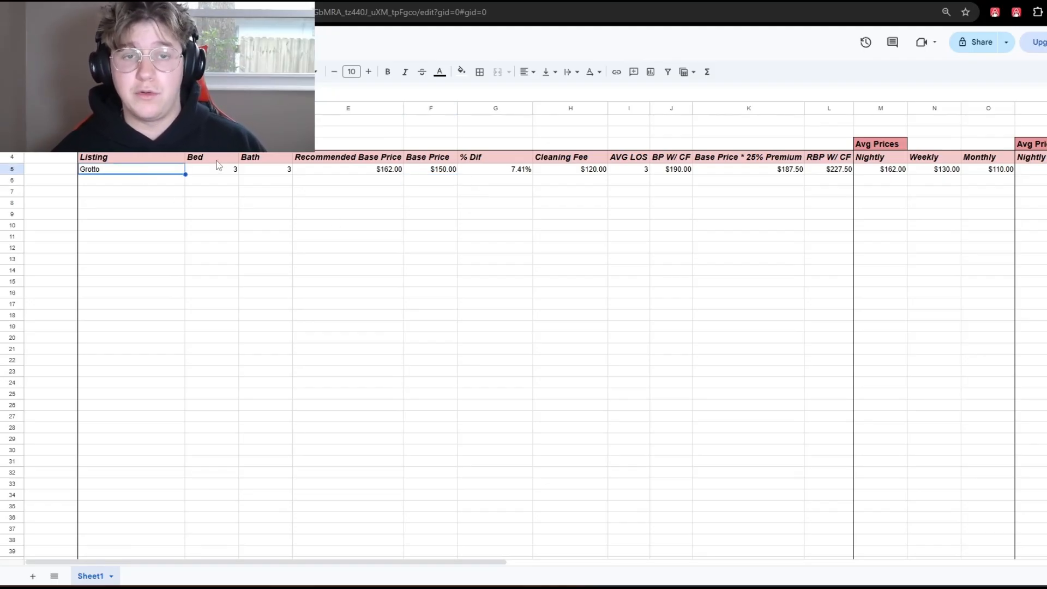